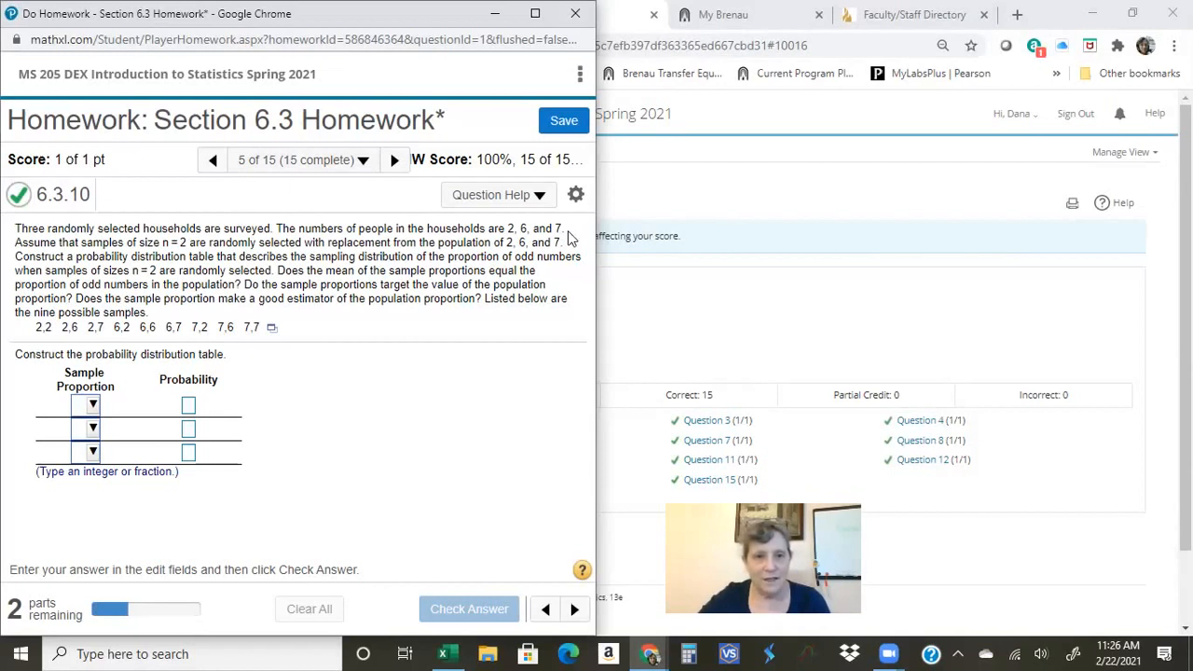
Handwrite the population set {2, 6, 7} beside the sample list and underline "odd numbers" in the problem text.
{"action": "mouse_move", "coordinate": [354, 312]}
{"action": "left_mouse_down"}
{"action": "mouse_move", "coordinate": [346, 342]}
{"action": "mouse_move", "coordinate": [397, 332]}
{"action": "left_mouse_up"}
{"action": "left_click_drag", "start_coordinate": [416, 329], "coordinate": [451, 341]}
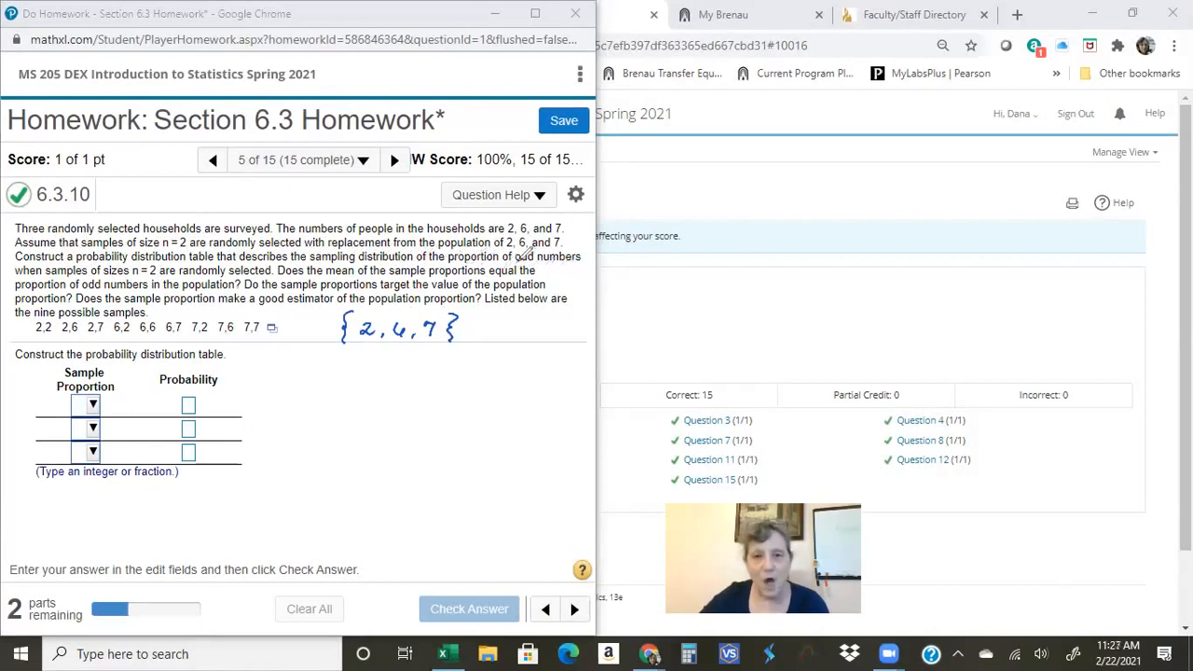
{"action": "left_click_drag", "start_coordinate": [514, 264], "coordinate": [579, 262]}
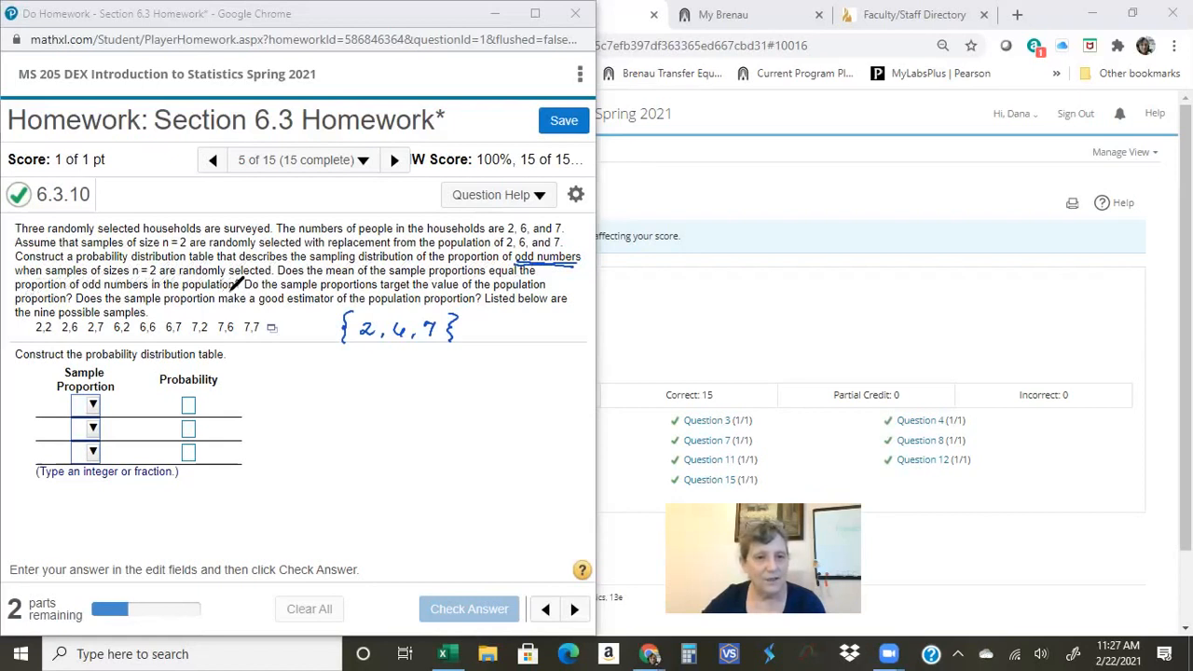
Handwrite "Does mean of sample p̂ = p of population?" beside the table and circle "proportion of odd numbers" in the problem text.
{"action": "mouse_move", "coordinate": [262, 377]}
{"action": "left_mouse_down"}
{"action": "mouse_move", "coordinate": [419, 389]}
{"action": "mouse_move", "coordinate": [488, 380]}
{"action": "mouse_move", "coordinate": [503, 364]}
{"action": "mouse_move", "coordinate": [494, 384]}
{"action": "mouse_move", "coordinate": [534, 373]}
{"action": "left_mouse_up"}
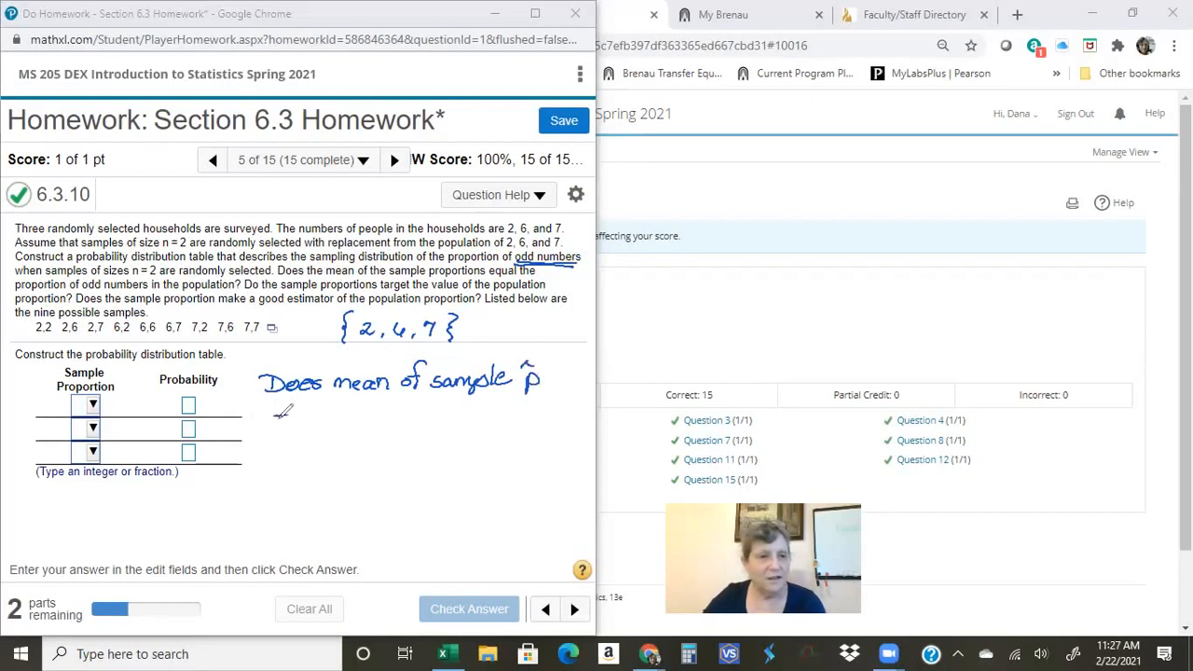
{"action": "left_click_drag", "start_coordinate": [274, 413], "coordinate": [289, 413]}
{"action": "mouse_move", "coordinate": [274, 420]}
{"action": "left_mouse_down"}
{"action": "mouse_move", "coordinate": [314, 434]}
{"action": "mouse_move", "coordinate": [350, 416]}
{"action": "mouse_move", "coordinate": [362, 427]}
{"action": "mouse_move", "coordinate": [372, 416]}
{"action": "mouse_move", "coordinate": [385, 434]}
{"action": "mouse_move", "coordinate": [396, 412]}
{"action": "mouse_move", "coordinate": [403, 421]}
{"action": "left_mouse_up"}
{"action": "mouse_move", "coordinate": [410, 414]}
{"action": "left_mouse_down"}
{"action": "mouse_move", "coordinate": [419, 408]}
{"action": "mouse_move", "coordinate": [408, 427]}
{"action": "mouse_move", "coordinate": [427, 413]}
{"action": "mouse_move", "coordinate": [458, 423]}
{"action": "mouse_move", "coordinate": [464, 404]}
{"action": "left_mouse_up"}
{"action": "mouse_move", "coordinate": [466, 410]}
{"action": "left_mouse_down"}
{"action": "mouse_move", "coordinate": [466, 423]}
{"action": "mouse_move", "coordinate": [510, 417]}
{"action": "left_mouse_up"}
{"action": "left_click", "coordinate": [510, 423]}
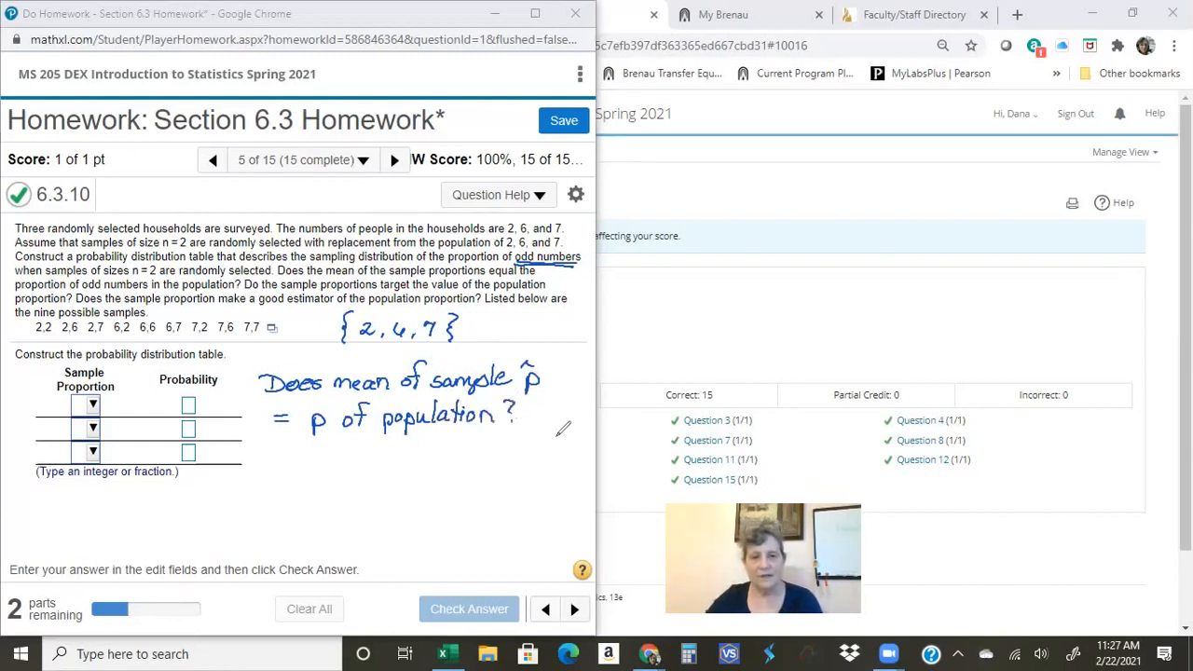
{"action": "left_click_drag", "start_coordinate": [523, 368], "coordinate": [534, 368]}
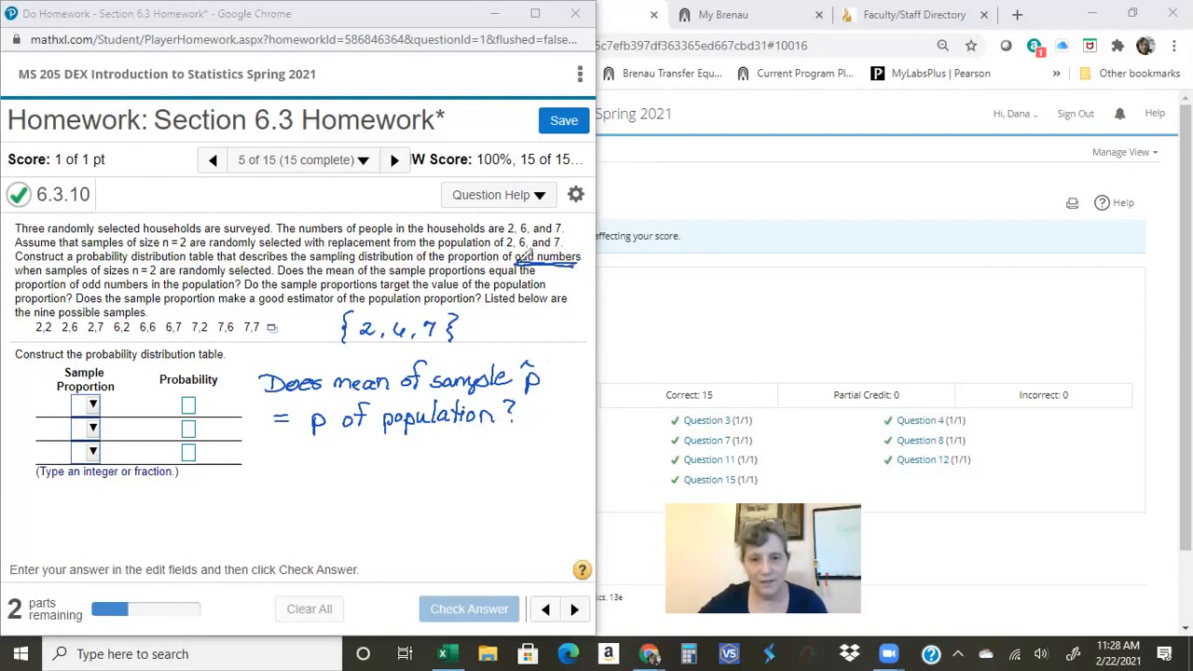
{"action": "mouse_move", "coordinate": [527, 252]}
{"action": "left_mouse_down"}
{"action": "mouse_move", "coordinate": [447, 260]}
{"action": "mouse_move", "coordinate": [539, 265]}
{"action": "left_mouse_up"}
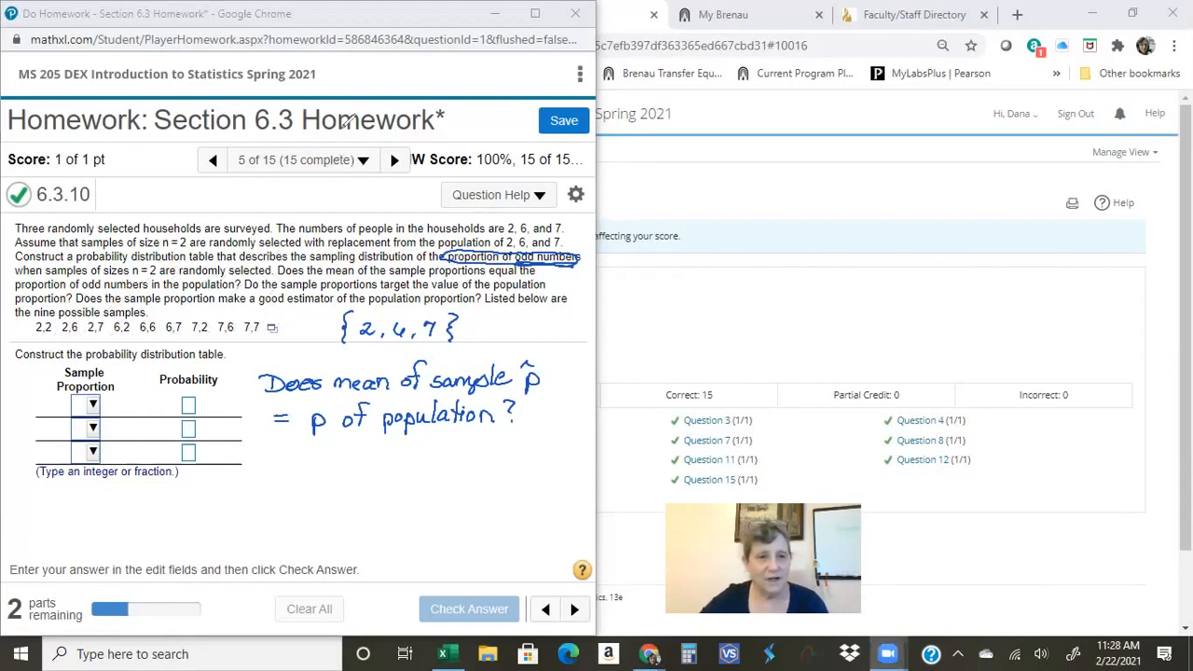
Open the list of nine samples in StatCrunch and place its window side by side with the homework.
{"action": "left_click", "coordinate": [272, 327]}
{"action": "left_click", "coordinate": [337, 353]}
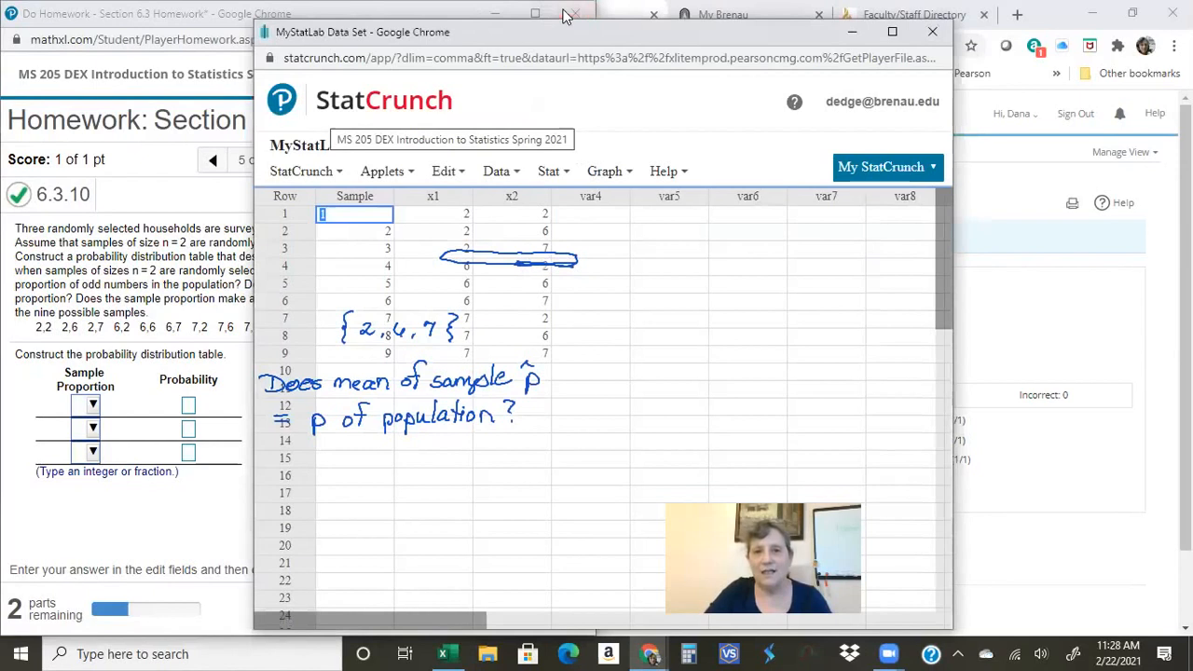
{"action": "key", "text": "super+Right"}
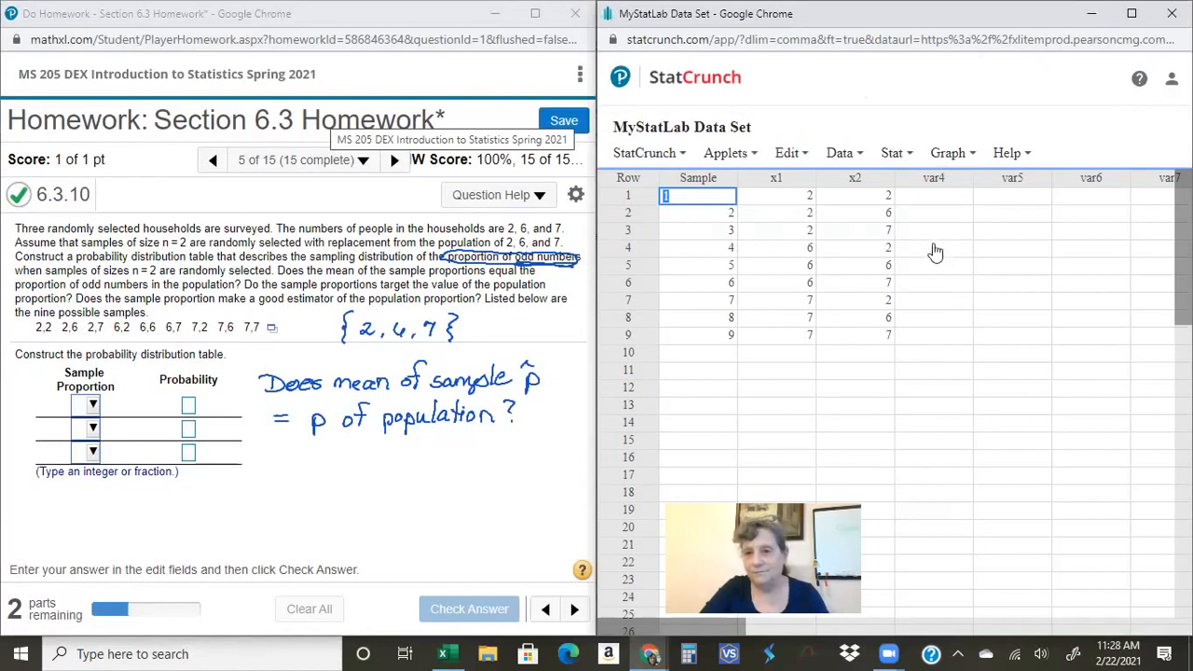
Rename the var4 column of the data set to "Proportions".
{"action": "left_click", "coordinate": [932, 177]}
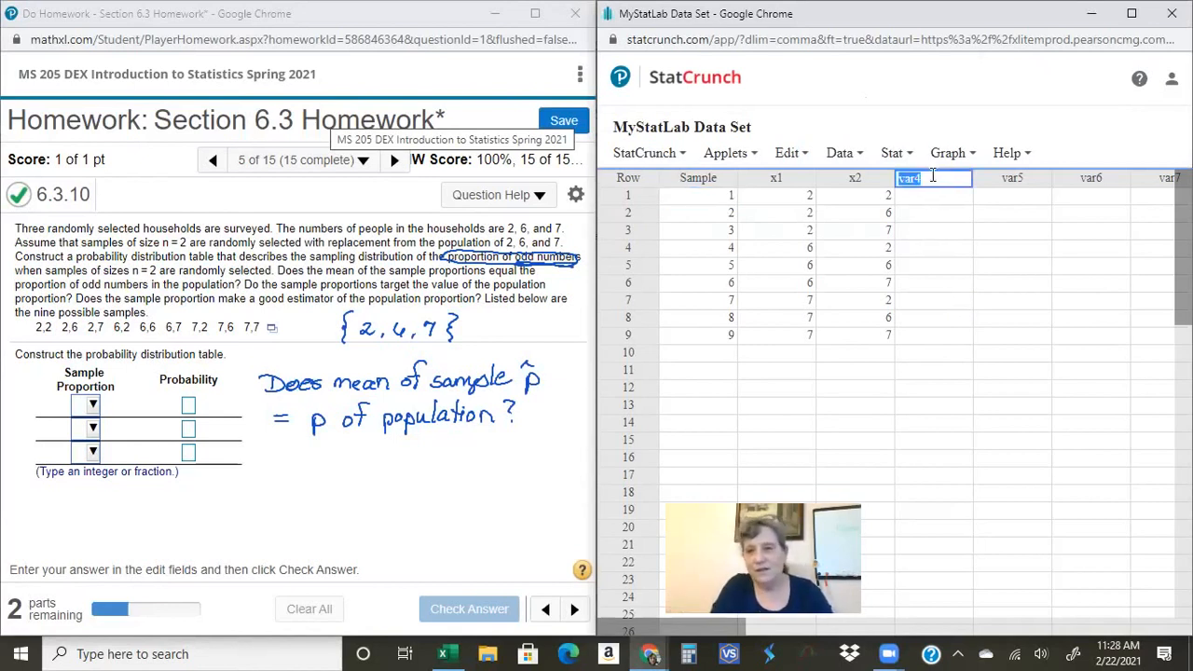
{"action": "type", "text": "P"}
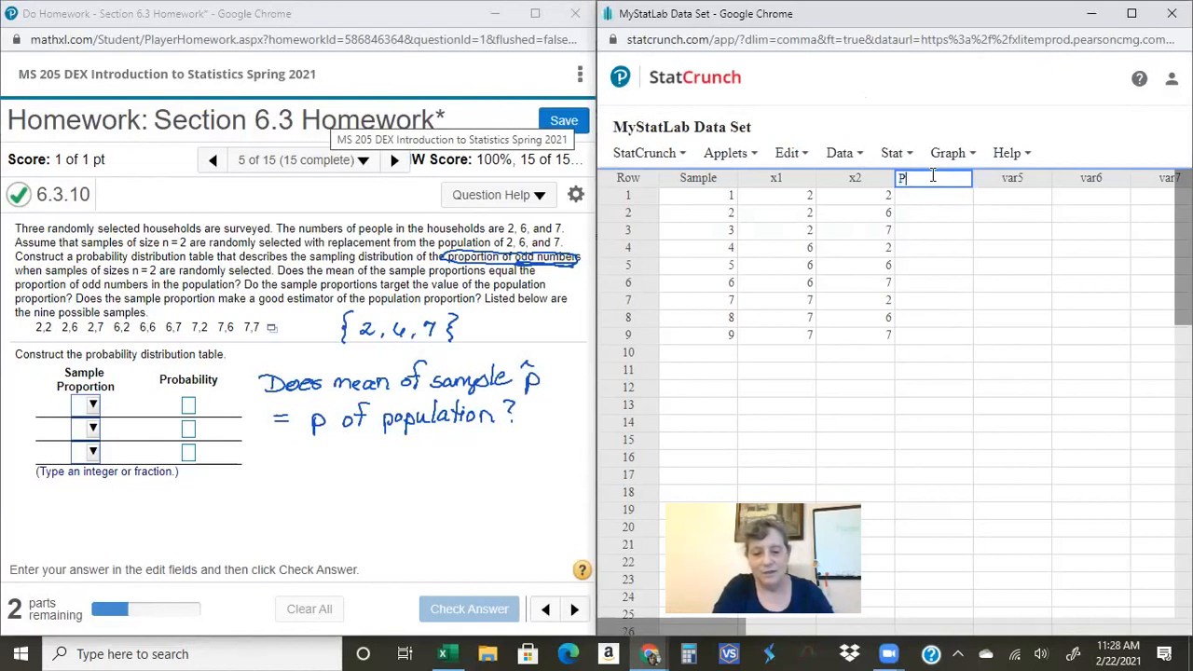
{"action": "type", "text": "roportio"}
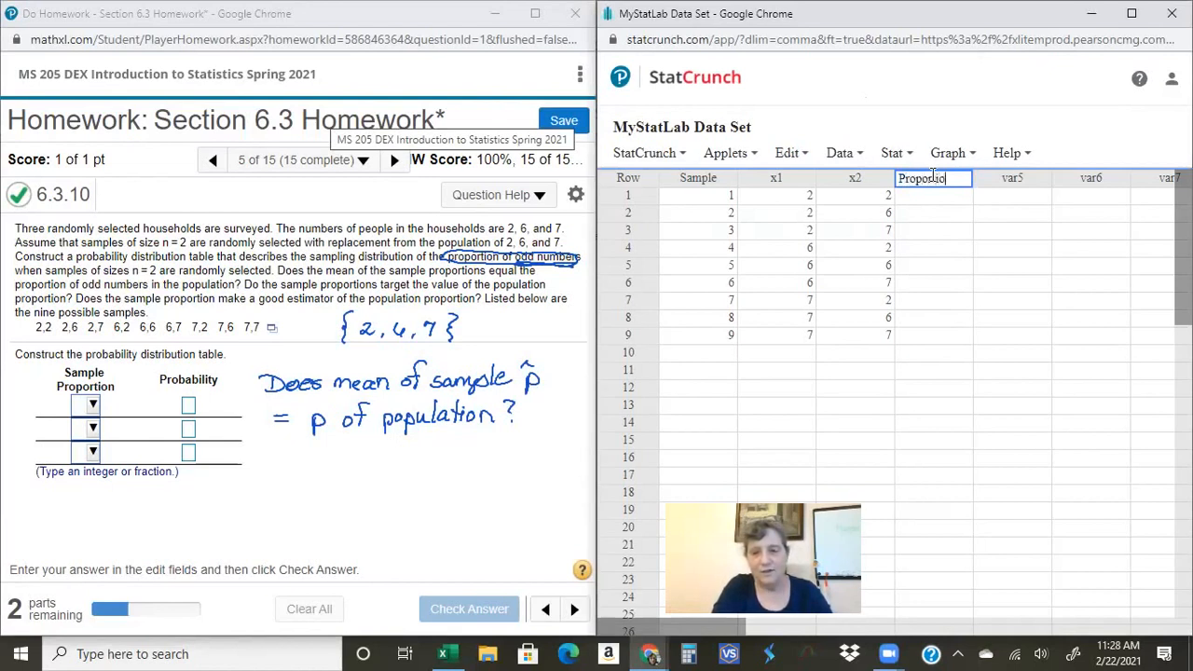
{"action": "type", "text": "ns"}
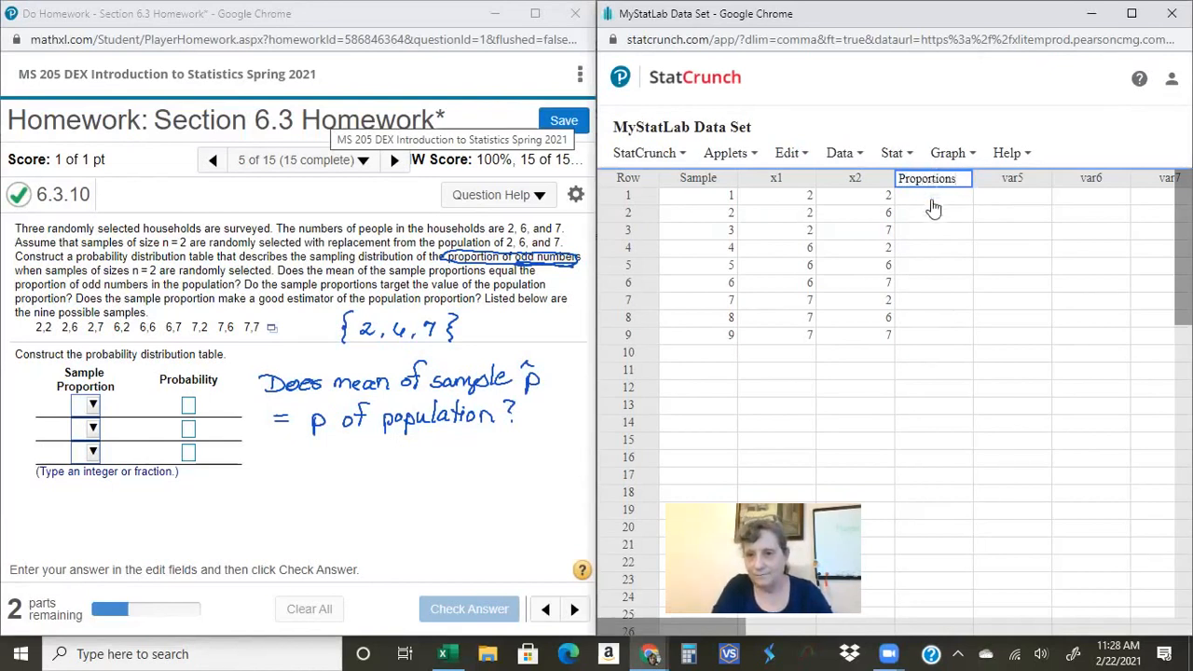
Fill rows 1 to 9 of the Proportions column with 0, 0, .5, 0, 0, .5, .5, .5 and 1.
{"action": "left_click", "coordinate": [932, 196]}
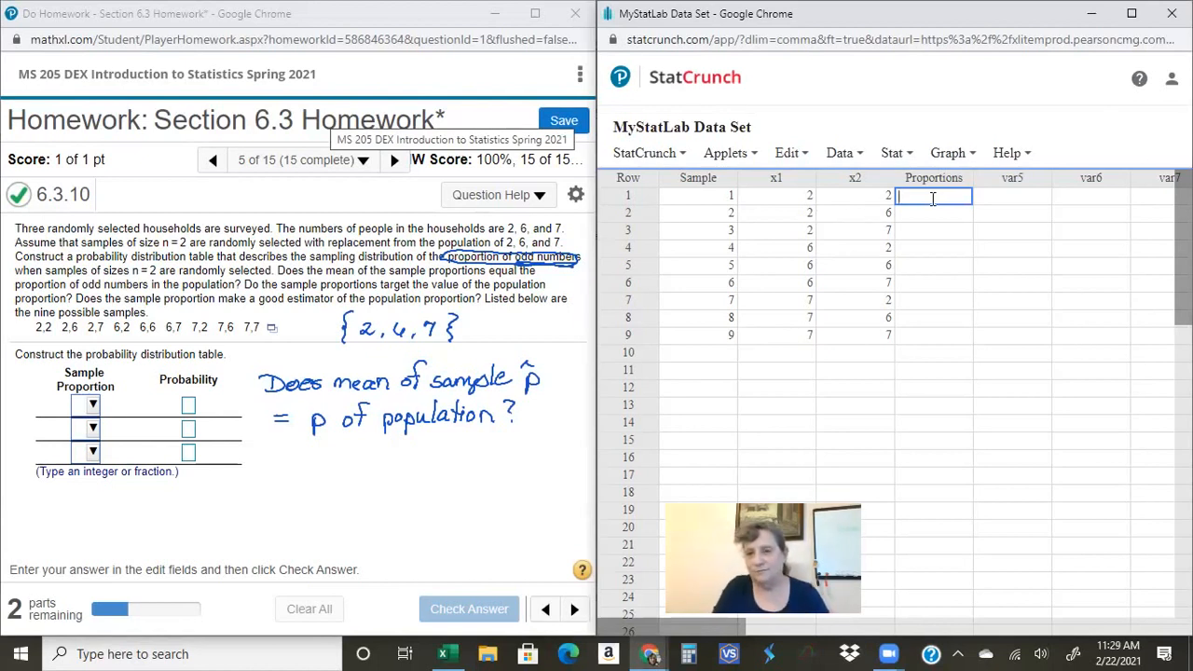
{"action": "key", "text": "Return"}
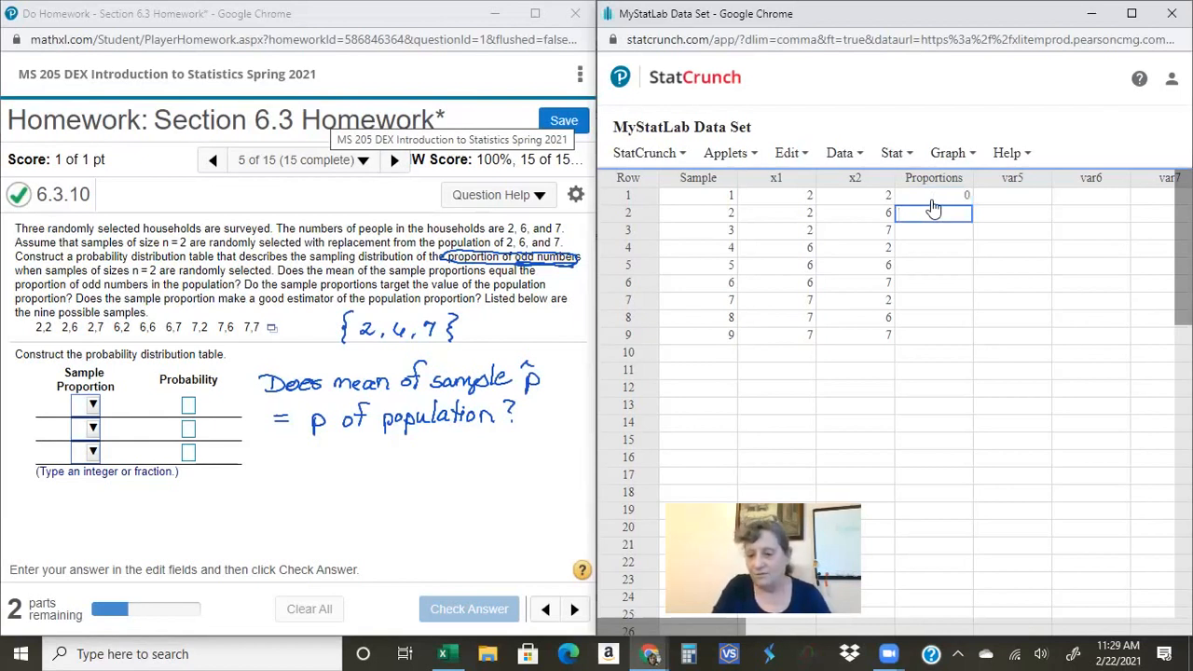
{"action": "key", "text": "Return"}
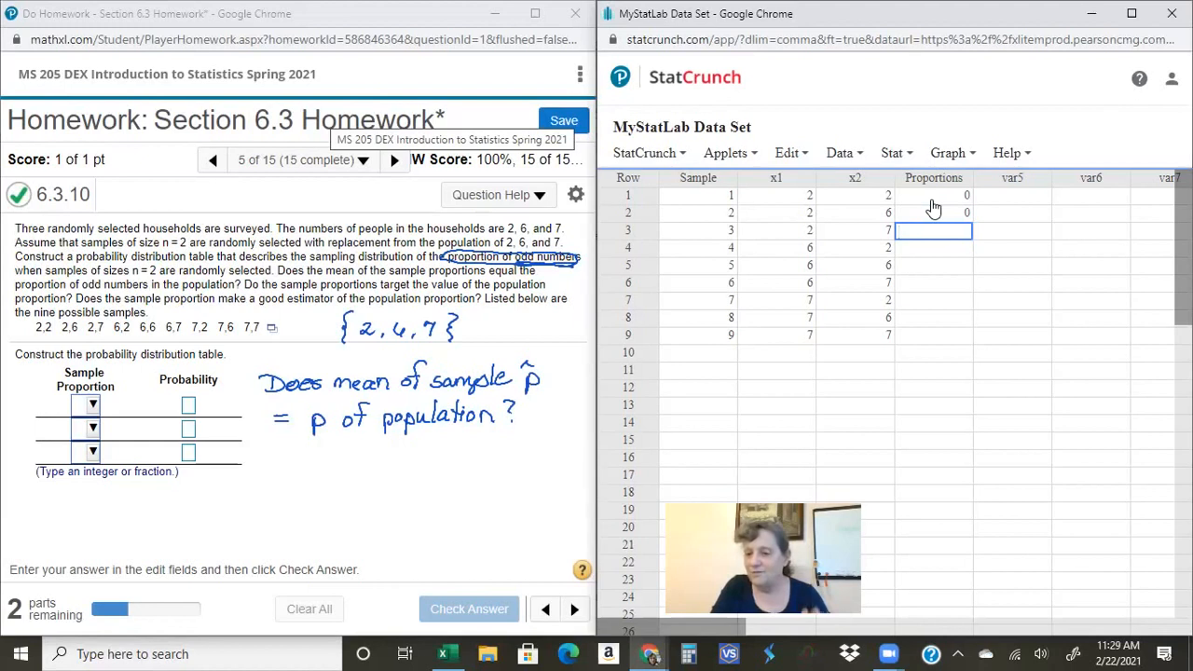
{"action": "type", "text": ".5"}
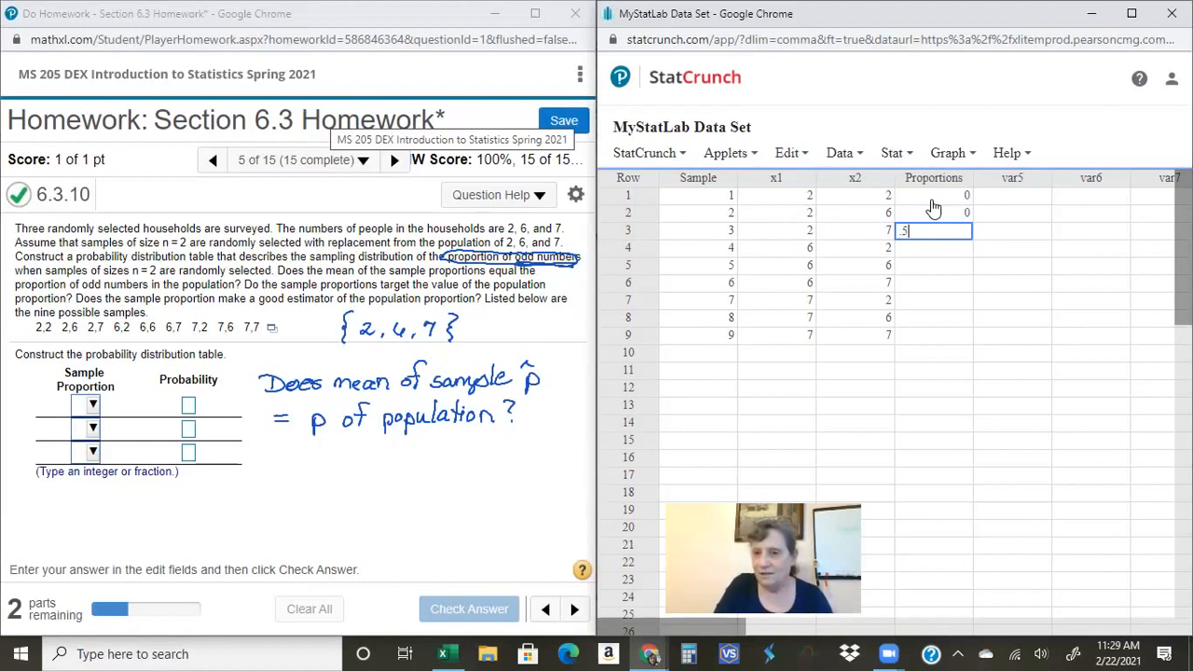
{"action": "key", "text": "Return"}
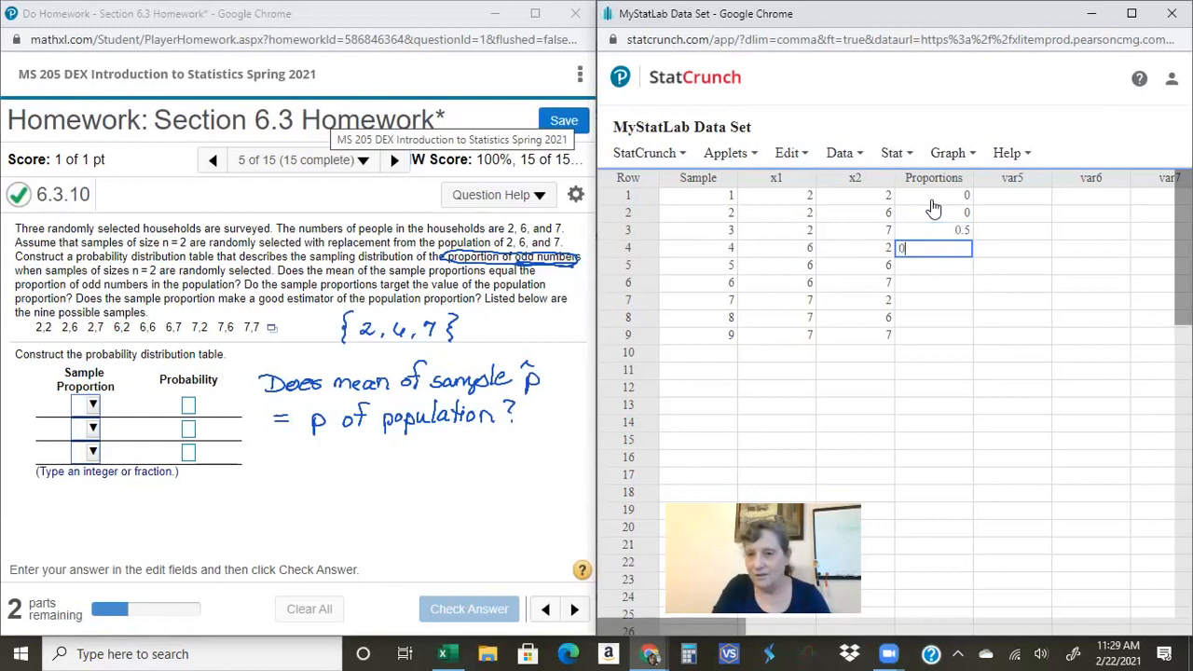
{"action": "key", "text": "Return"}
{"action": "key", "text": "Return"}
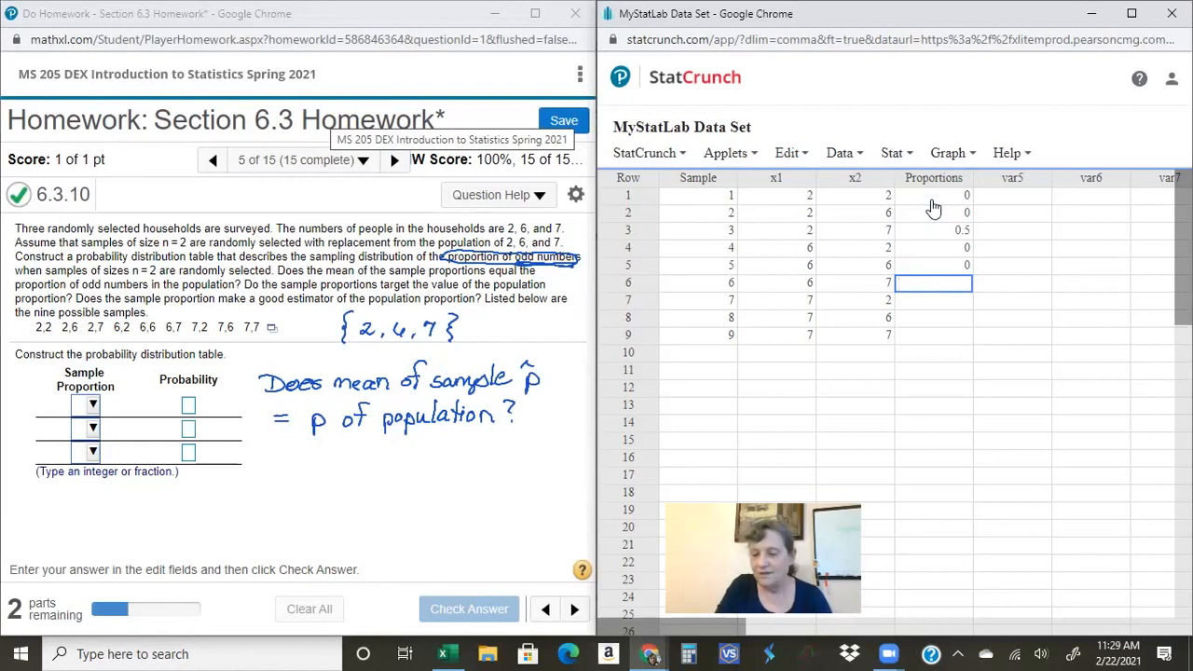
{"action": "key", "text": "Return"}
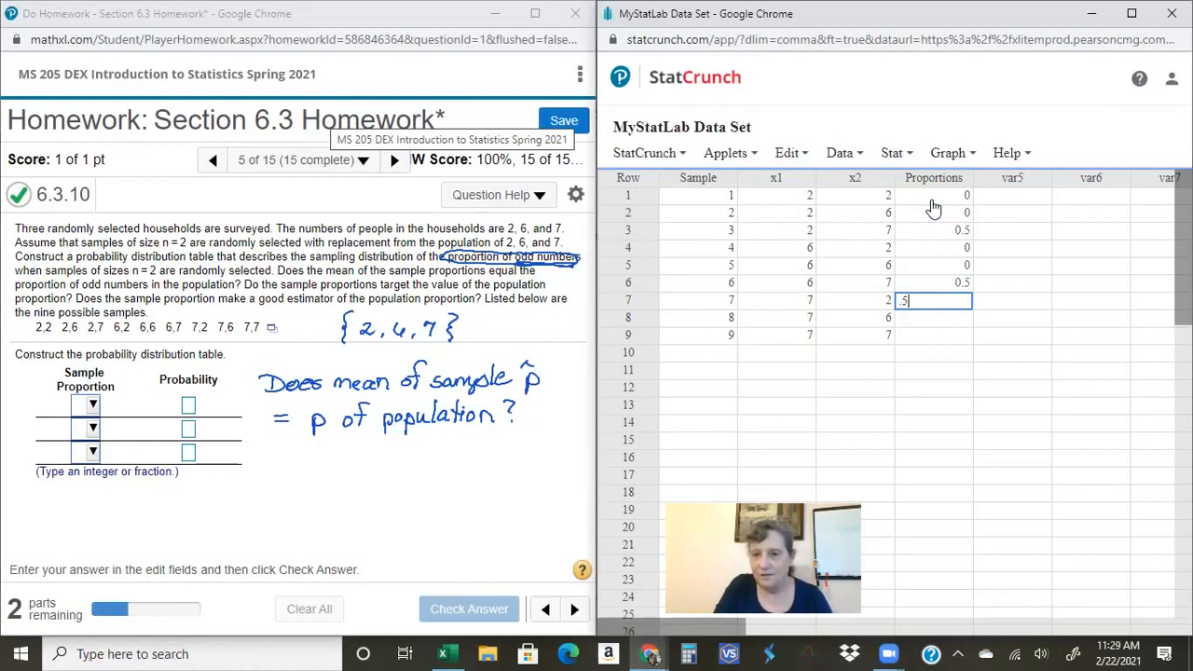
{"action": "key", "text": "Return"}
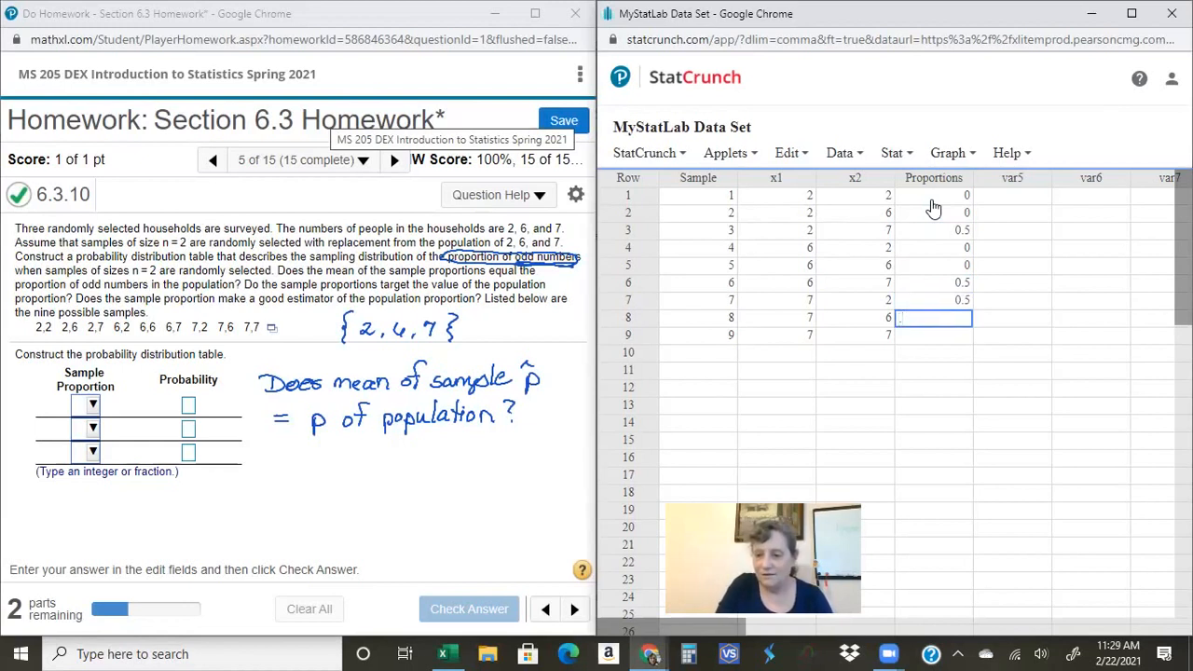
{"action": "key", "text": "Return"}
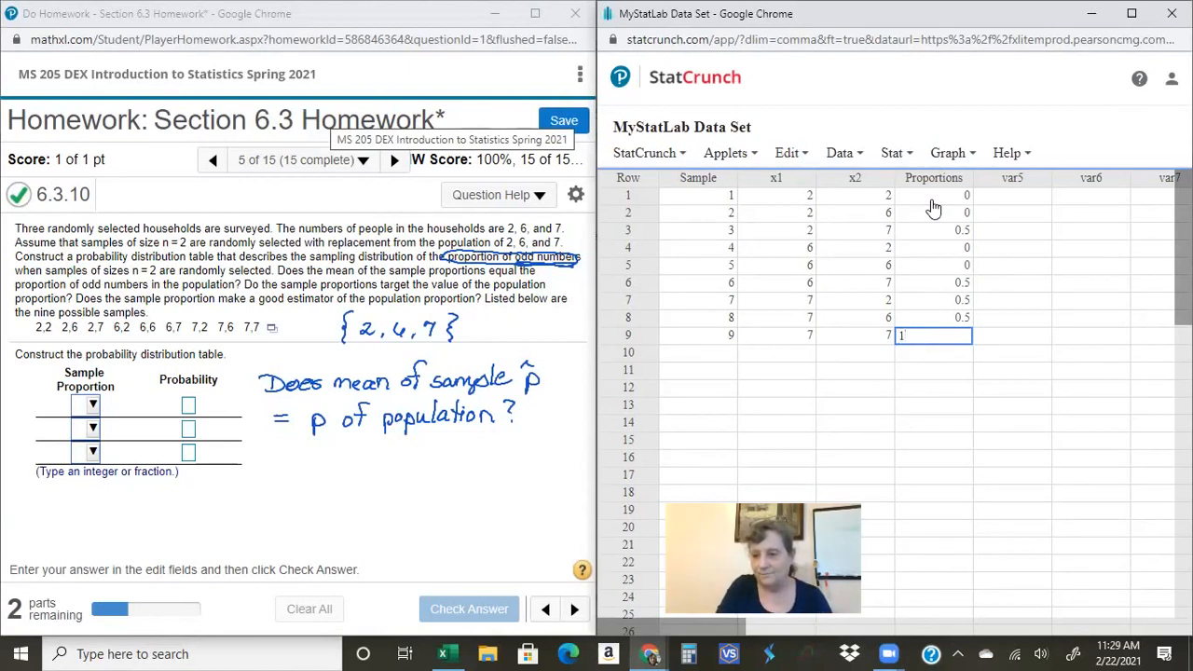
{"action": "key", "text": "Return"}
Set the three sample proportions in the homework's probability distribution table to 0, 0.5 and 1.
{"action": "left_click", "coordinate": [93, 406]}
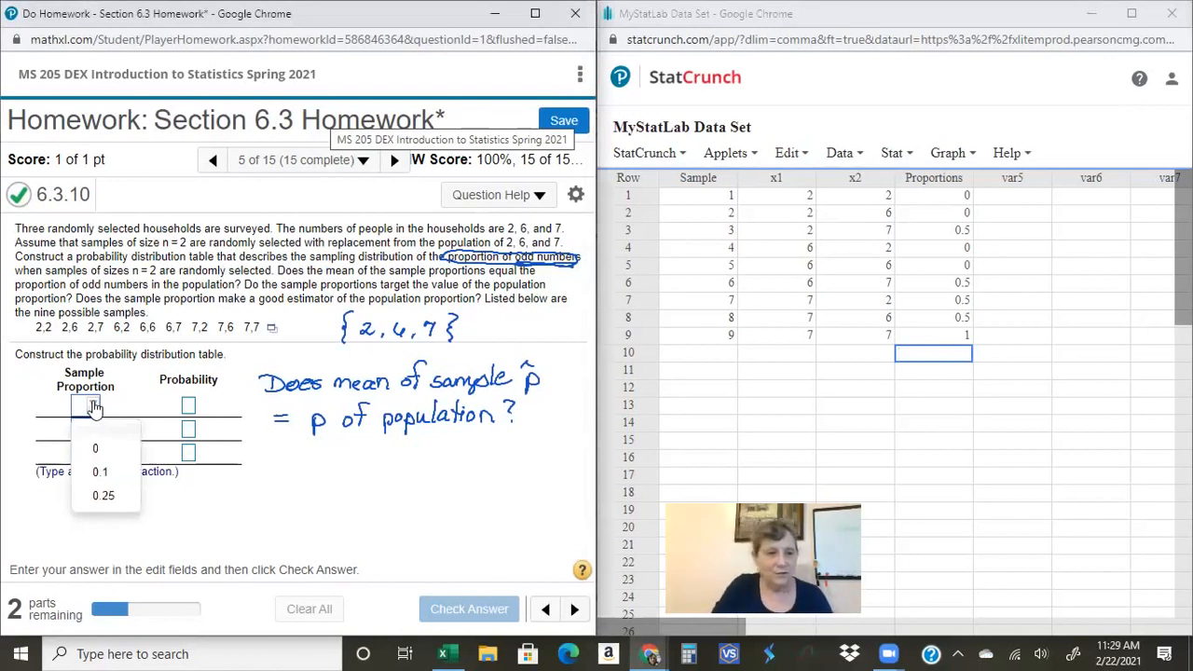
{"action": "left_click", "coordinate": [99, 451]}
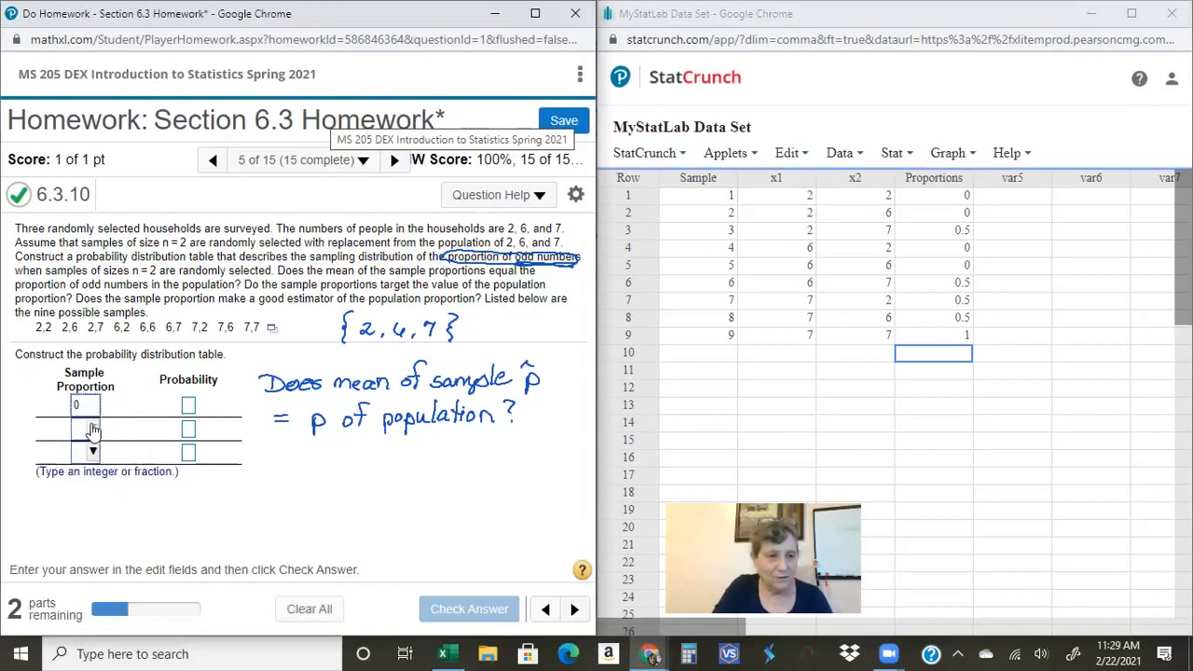
{"action": "left_click", "coordinate": [94, 428]}
{"action": "left_click", "coordinate": [105, 473]}
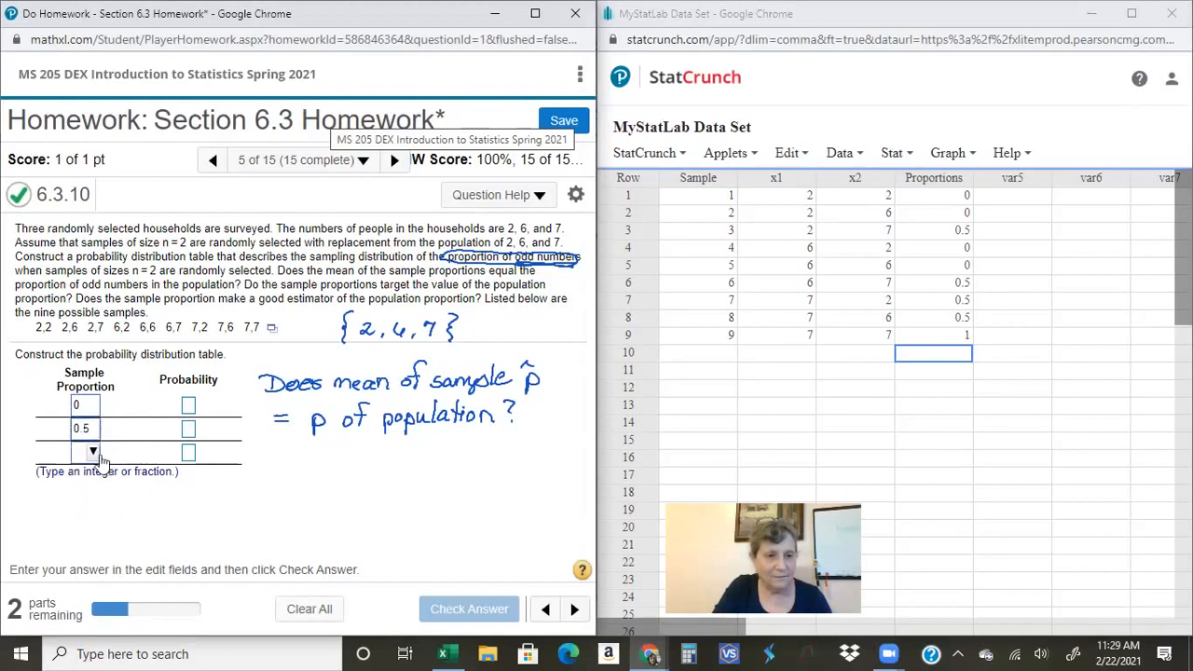
{"action": "left_click", "coordinate": [96, 454]}
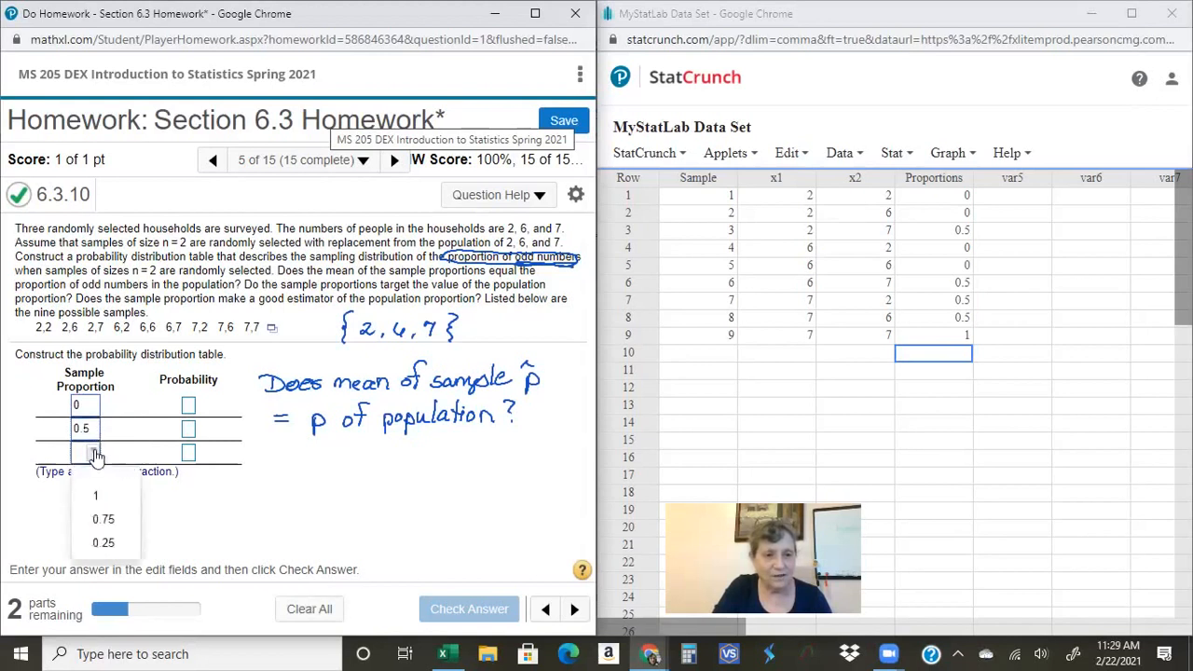
{"action": "left_click", "coordinate": [102, 502]}
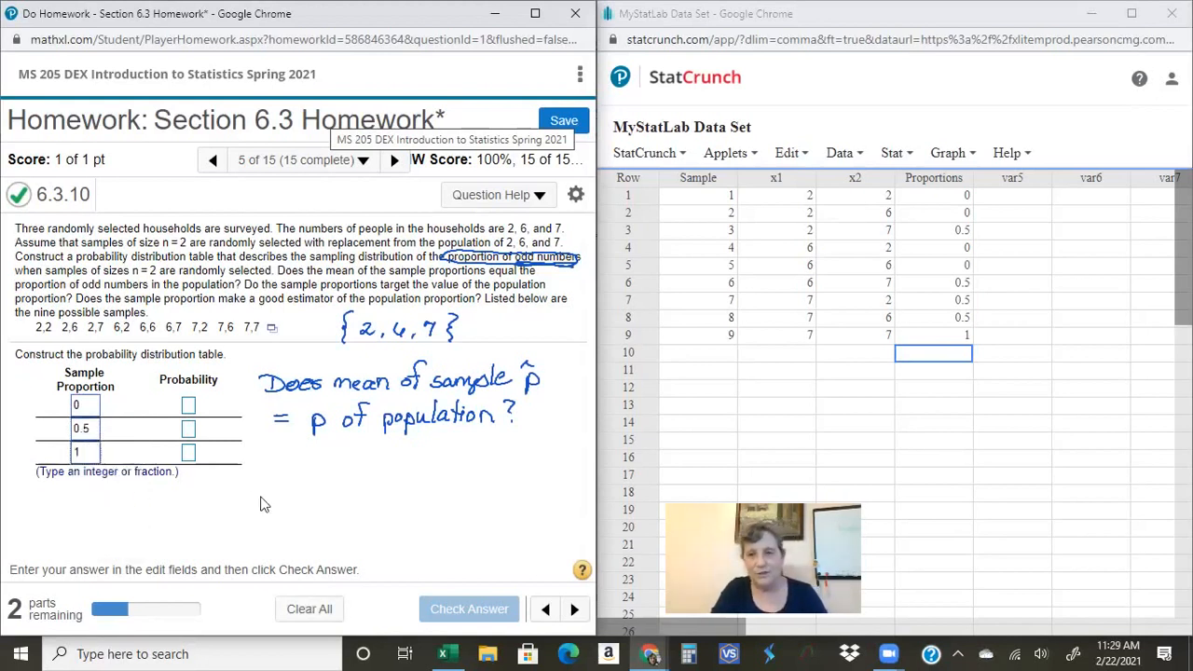
Enter the probabilities 4/9, 4/9 and 1/9 for sample proportions 0, 0.5 and 1, and check the answer.
{"action": "left_click", "coordinate": [188, 409]}
{"action": "type", "text": "4/"}
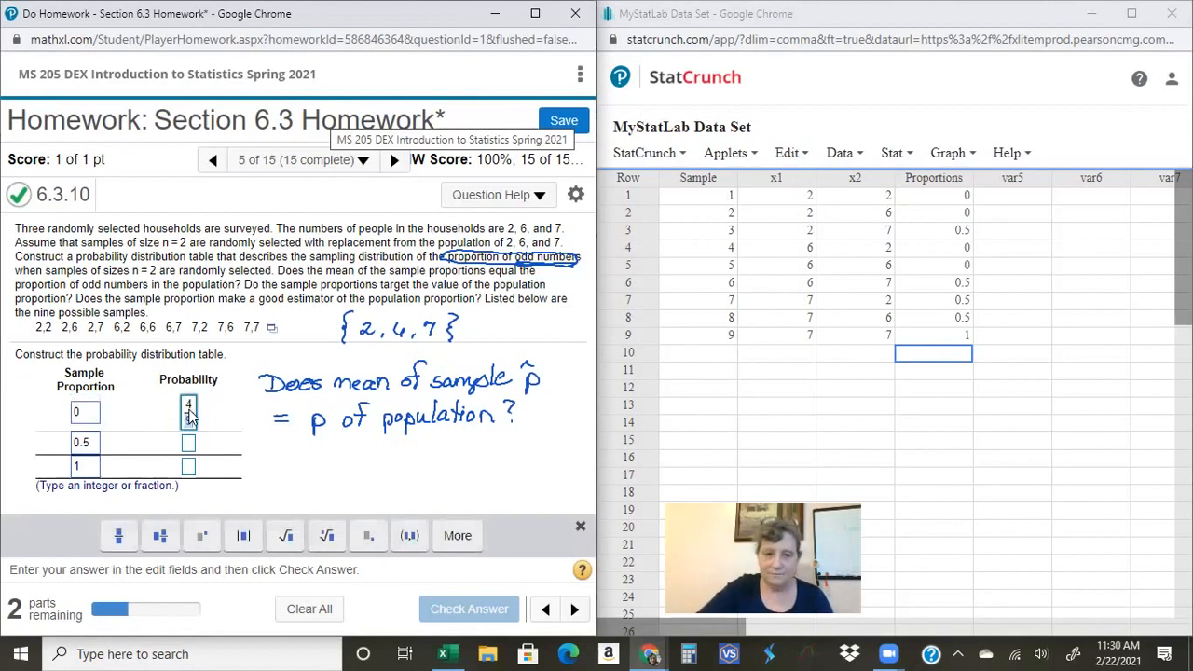
{"action": "type", "text": "9"}
{"action": "left_click", "coordinate": [188, 444]}
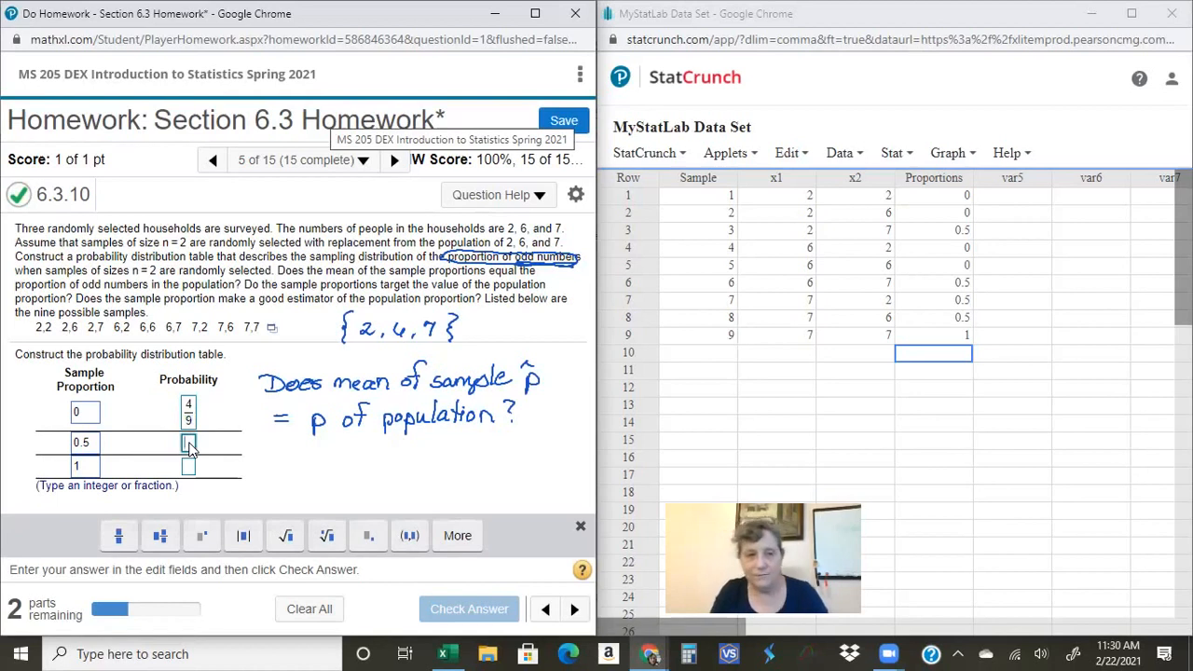
{"action": "type", "text": "4/"}
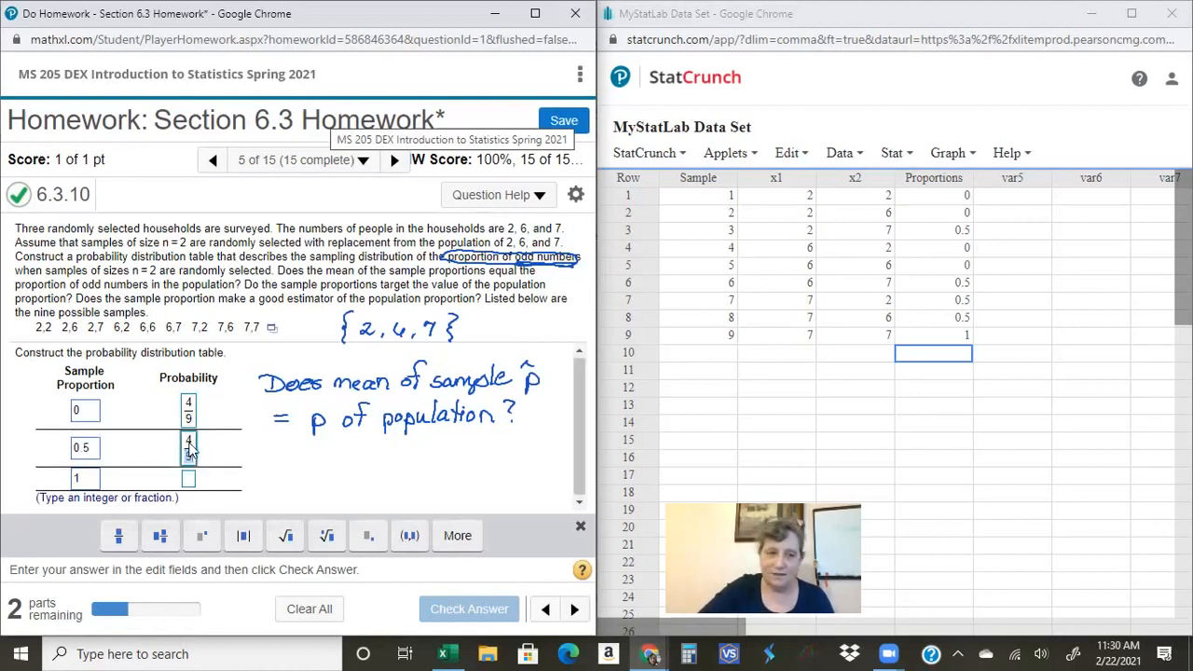
{"action": "type", "text": "9"}
{"action": "left_click", "coordinate": [188, 480]}
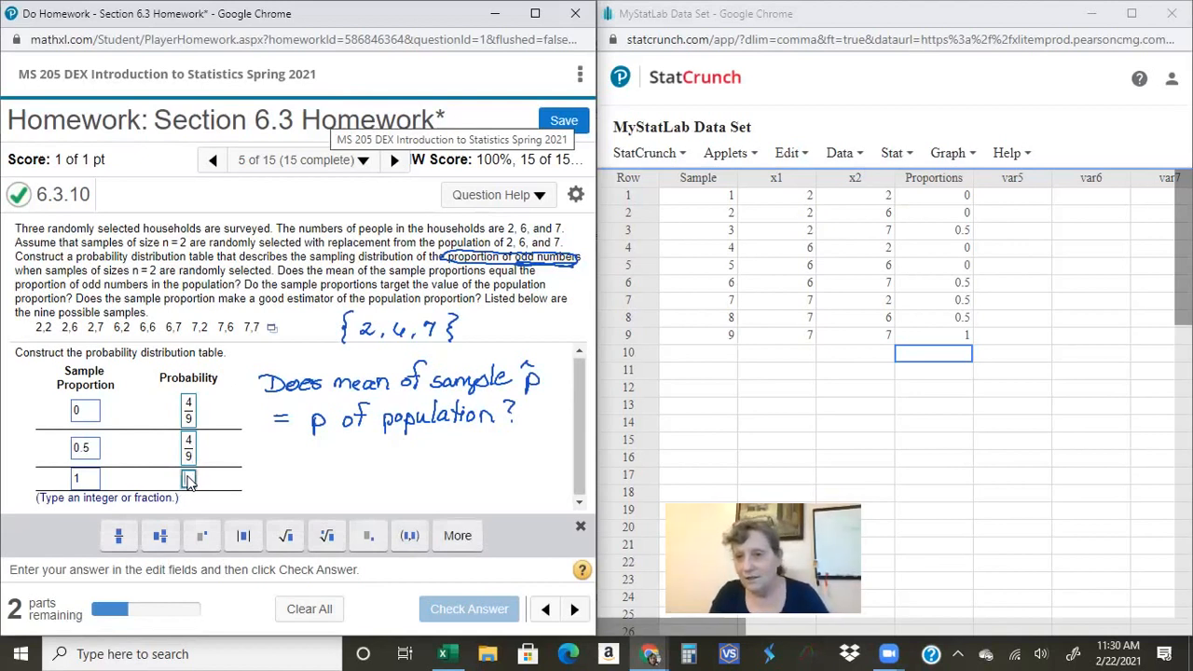
{"action": "type", "text": "1/9"}
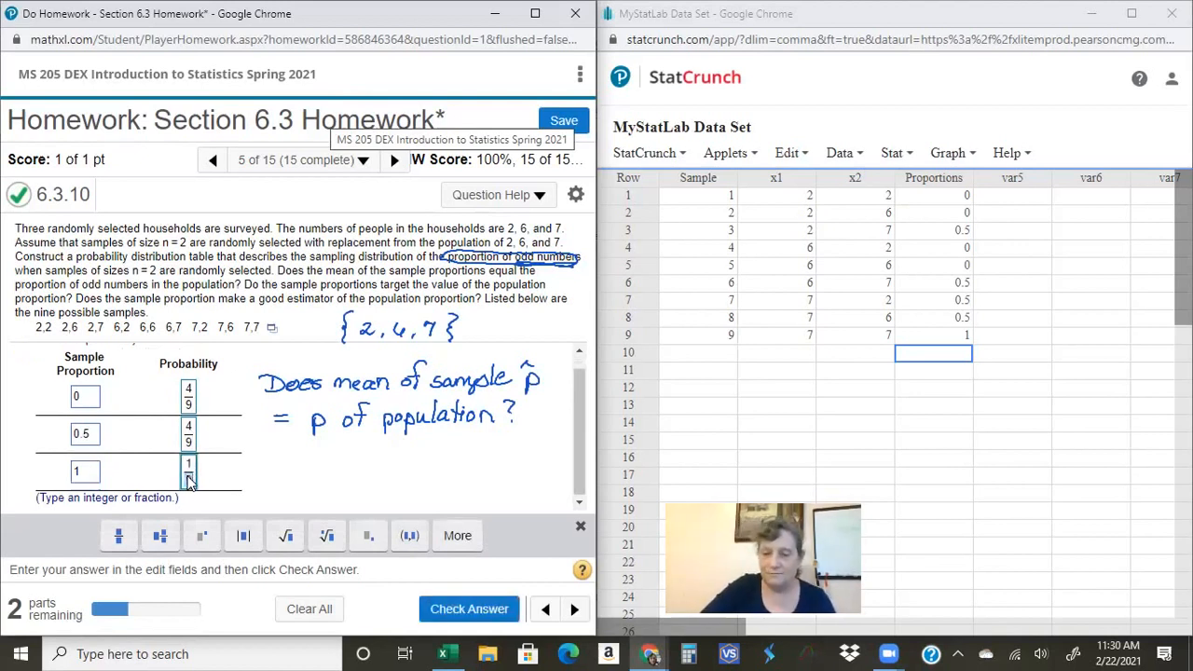
{"action": "key", "text": "Return"}
Clear the handwritten annotations and continue to the next part of the homework question.
{"action": "left_click", "coordinate": [455, 160]}
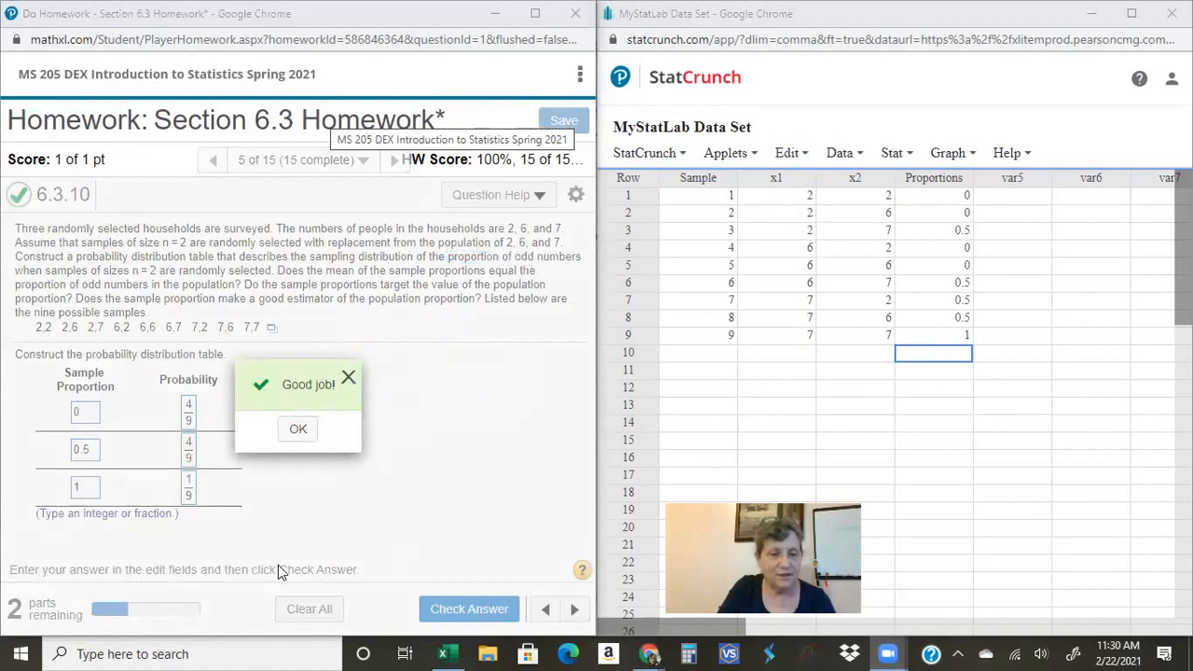
{"action": "left_click", "coordinate": [299, 430]}
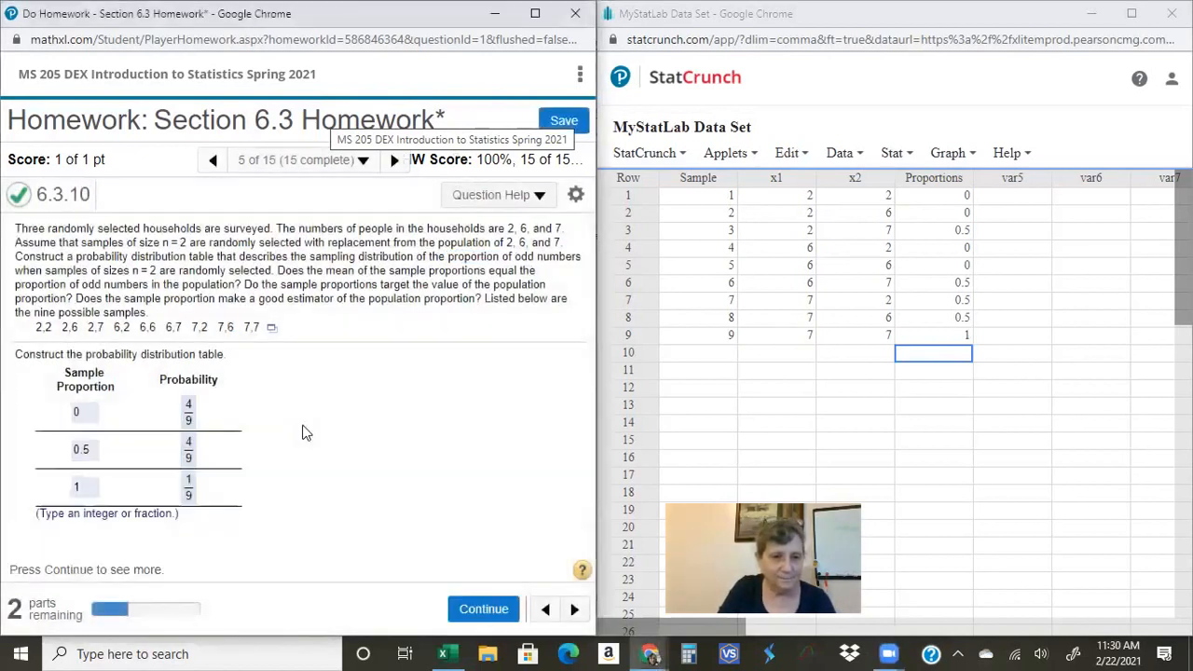
{"action": "left_click", "coordinate": [486, 615]}
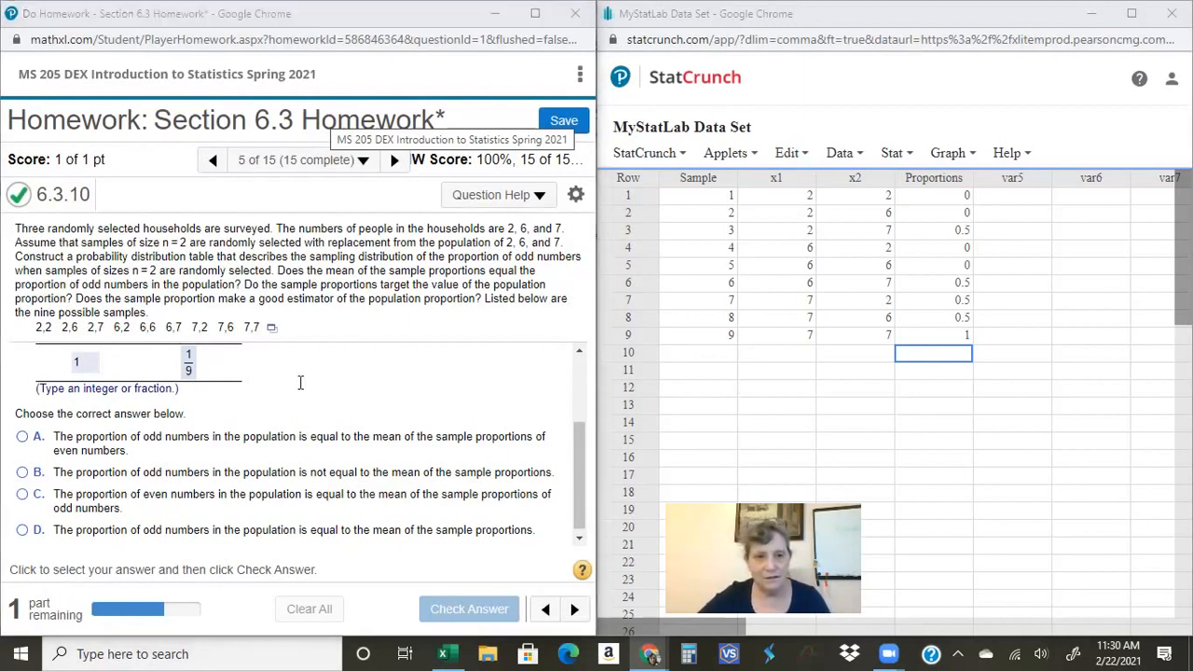
Handwrite the population {2, 6, 7} and its proportion of odd numbers, p = 1/3, beside the list of possible samples.
{"action": "mouse_move", "coordinate": [333, 312]}
{"action": "left_mouse_down"}
{"action": "mouse_move", "coordinate": [325, 337]}
{"action": "mouse_move", "coordinate": [388, 334]}
{"action": "mouse_move", "coordinate": [409, 319]}
{"action": "mouse_move", "coordinate": [403, 334]}
{"action": "left_mouse_up"}
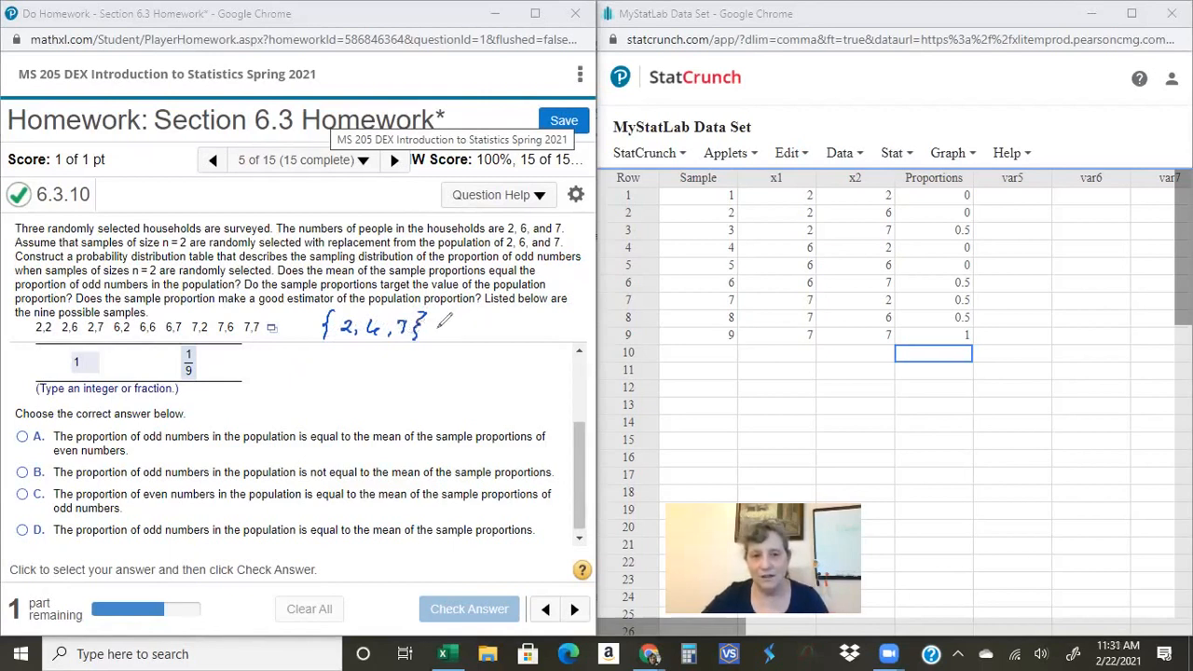
{"action": "left_click_drag", "start_coordinate": [435, 327], "coordinate": [523, 331]}
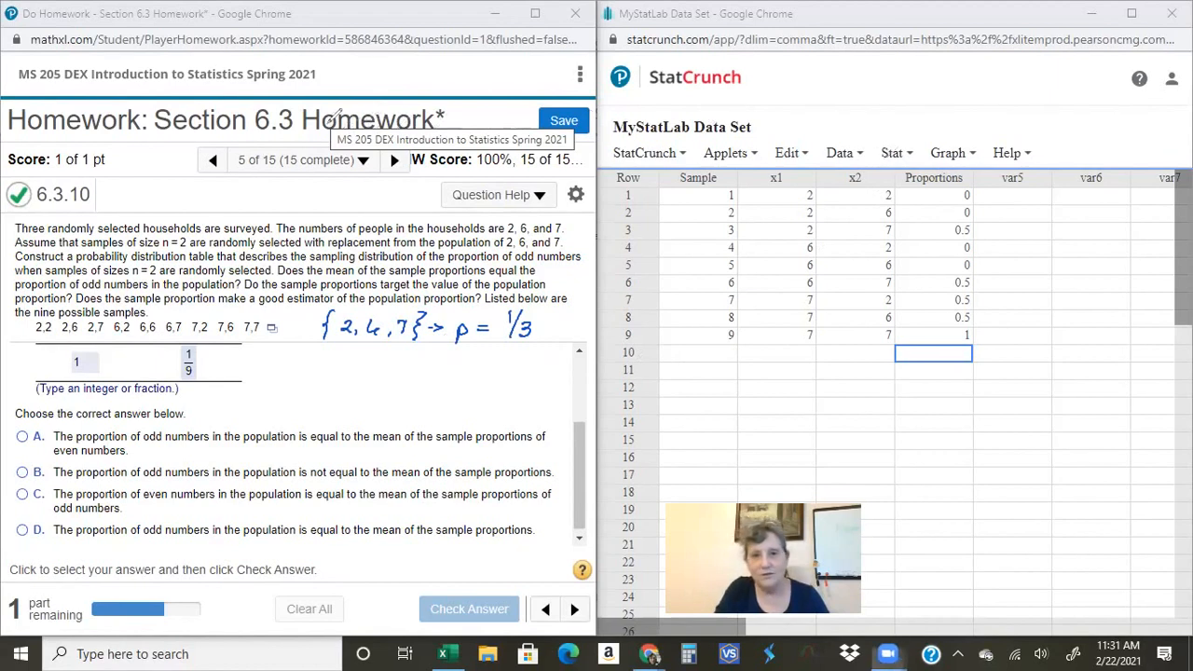
Compute column summary statistics for the Proportions column, with the mean as the only statistic.
{"action": "left_click", "coordinate": [896, 156]}
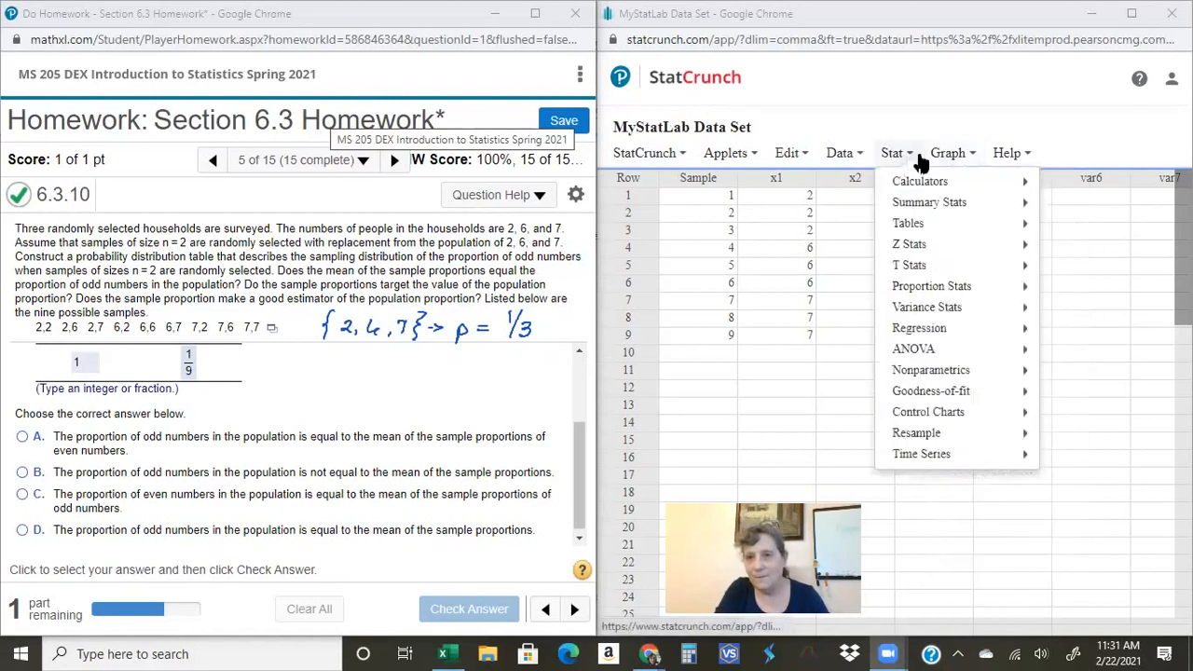
{"action": "mouse_move", "coordinate": [918, 209]}
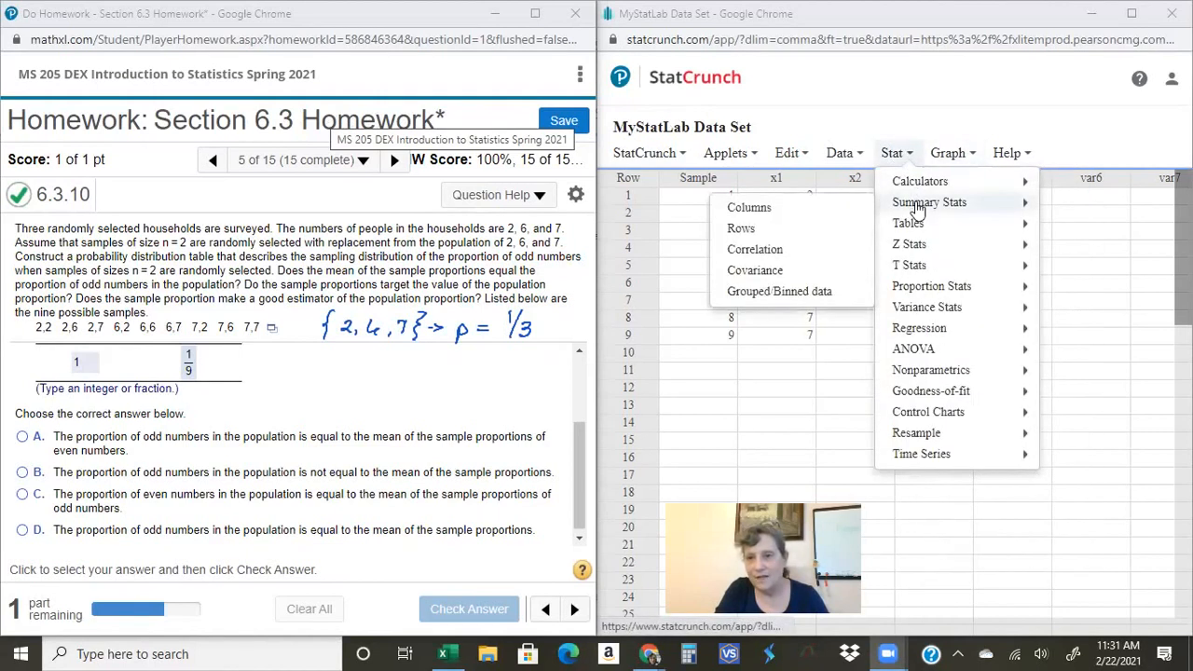
{"action": "left_click", "coordinate": [830, 209]}
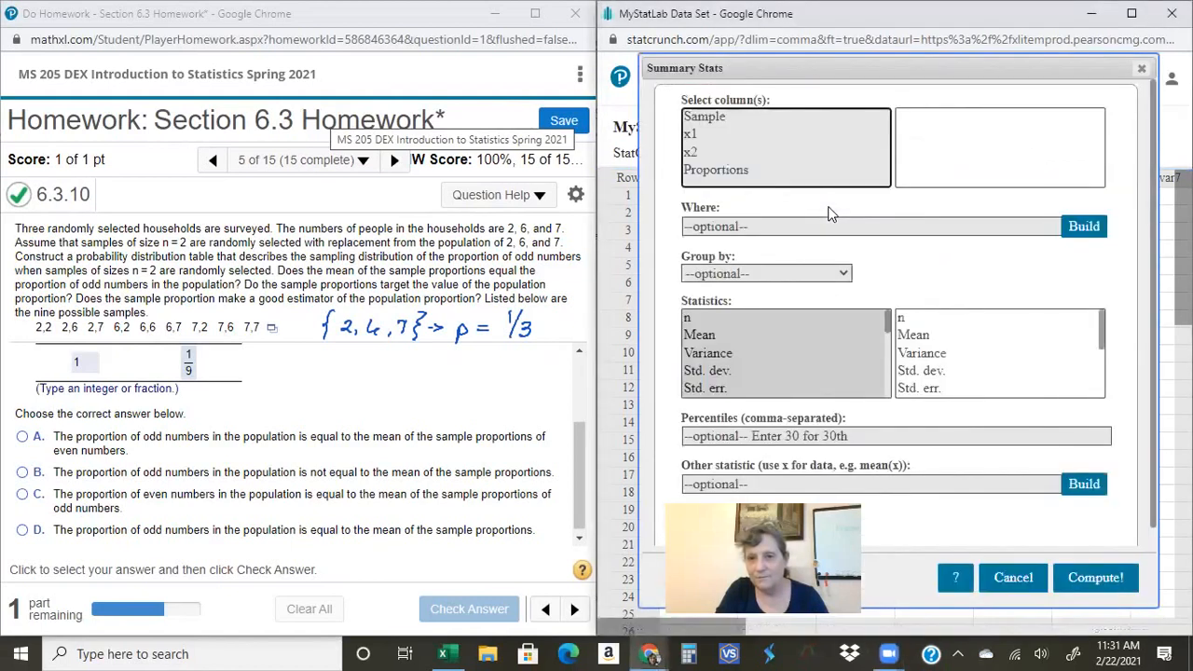
{"action": "left_click", "coordinate": [724, 170]}
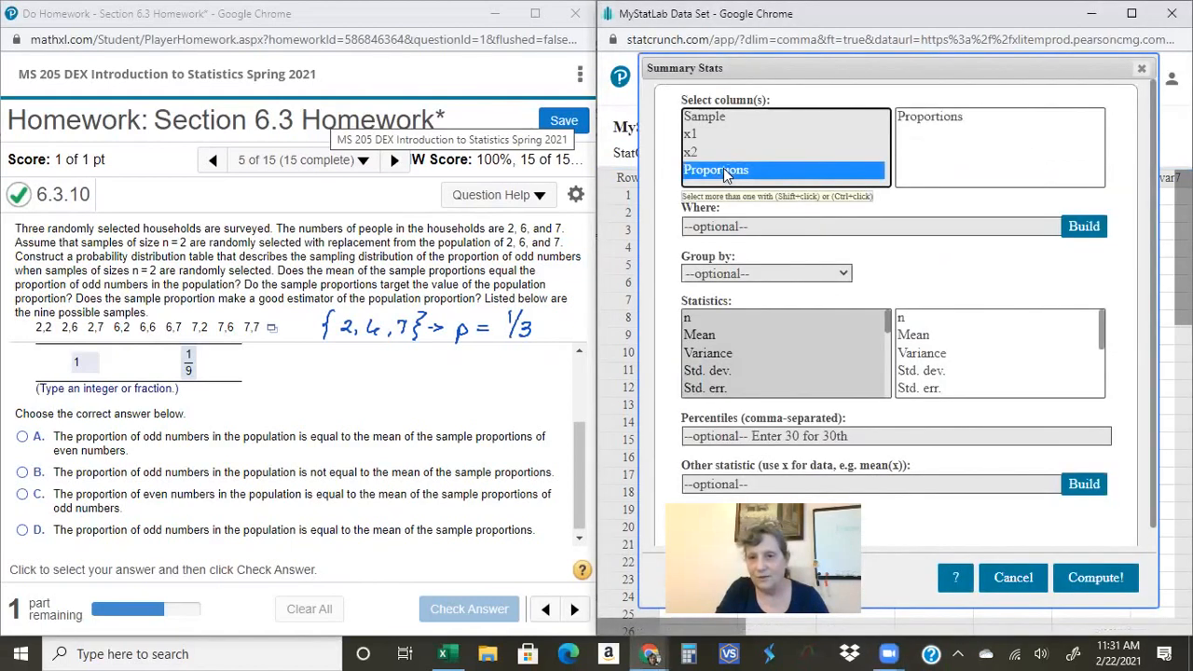
{"action": "left_click", "coordinate": [718, 334]}
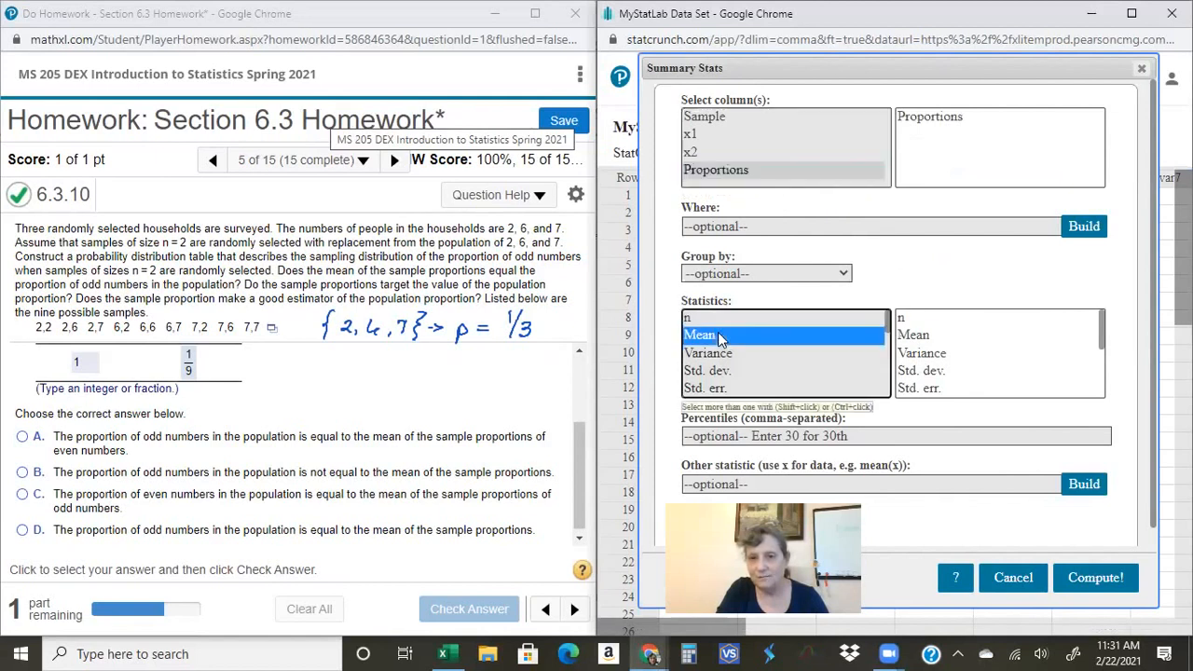
{"action": "left_click", "coordinate": [1098, 579]}
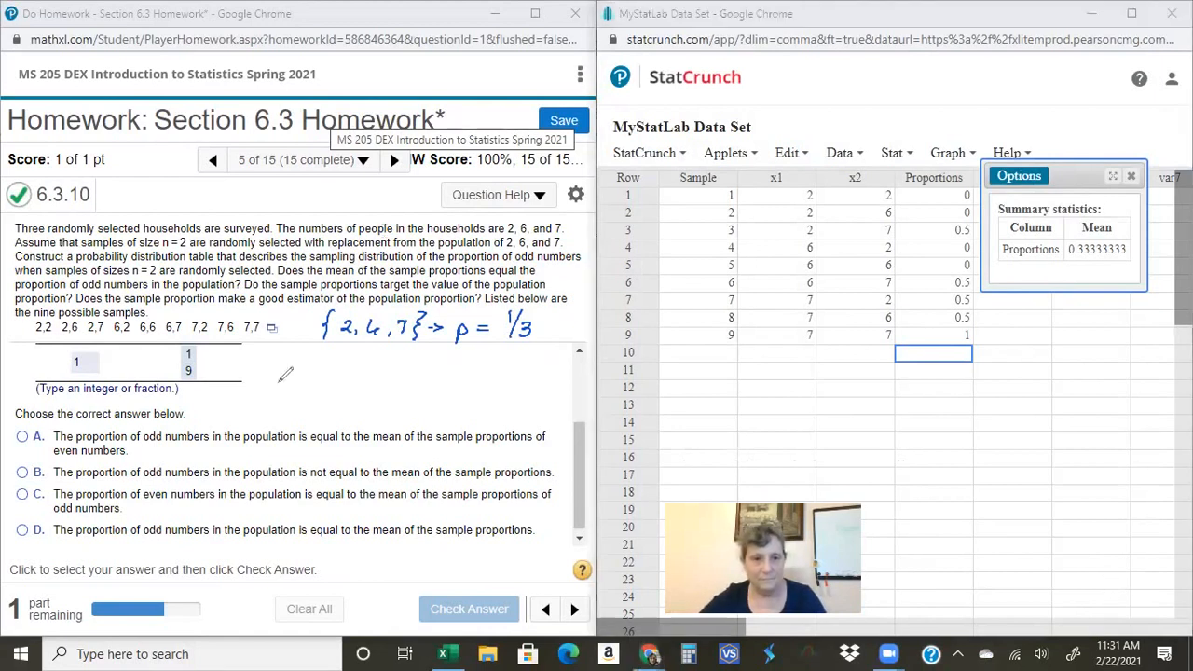
Handwrite "mean of p̂ = .3333" below the population note and add "= .3333" after the 1/3.
{"action": "mouse_move", "coordinate": [276, 373]}
{"action": "left_mouse_down"}
{"action": "mouse_move", "coordinate": [284, 381]}
{"action": "mouse_move", "coordinate": [351, 360]}
{"action": "mouse_move", "coordinate": [347, 381]}
{"action": "mouse_move", "coordinate": [375, 365]}
{"action": "mouse_move", "coordinate": [386, 384]}
{"action": "mouse_move", "coordinate": [397, 369]}
{"action": "mouse_move", "coordinate": [407, 390]}
{"action": "mouse_move", "coordinate": [422, 362]}
{"action": "mouse_move", "coordinate": [473, 383]}
{"action": "mouse_move", "coordinate": [531, 383]}
{"action": "left_mouse_up"}
{"action": "left_click", "coordinate": [458, 379]}
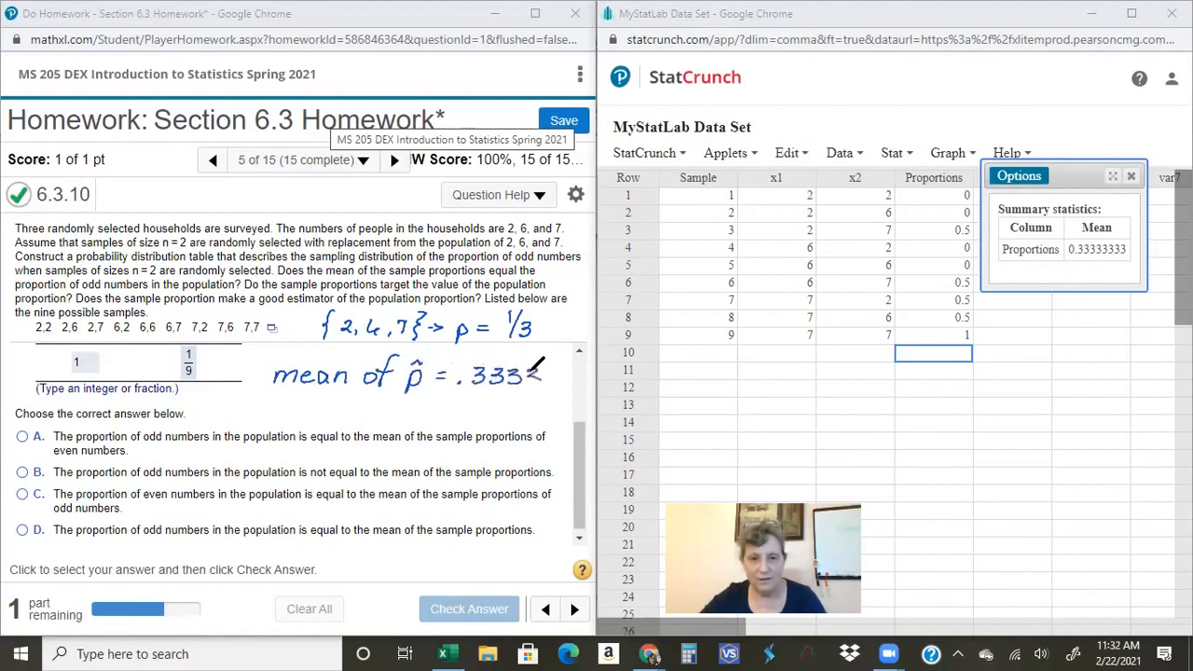
{"action": "left_click_drag", "start_coordinate": [538, 323], "coordinate": [549, 323]}
{"action": "left_click_drag", "start_coordinate": [538, 331], "coordinate": [599, 337]}
{"action": "left_click", "coordinate": [558, 333]}
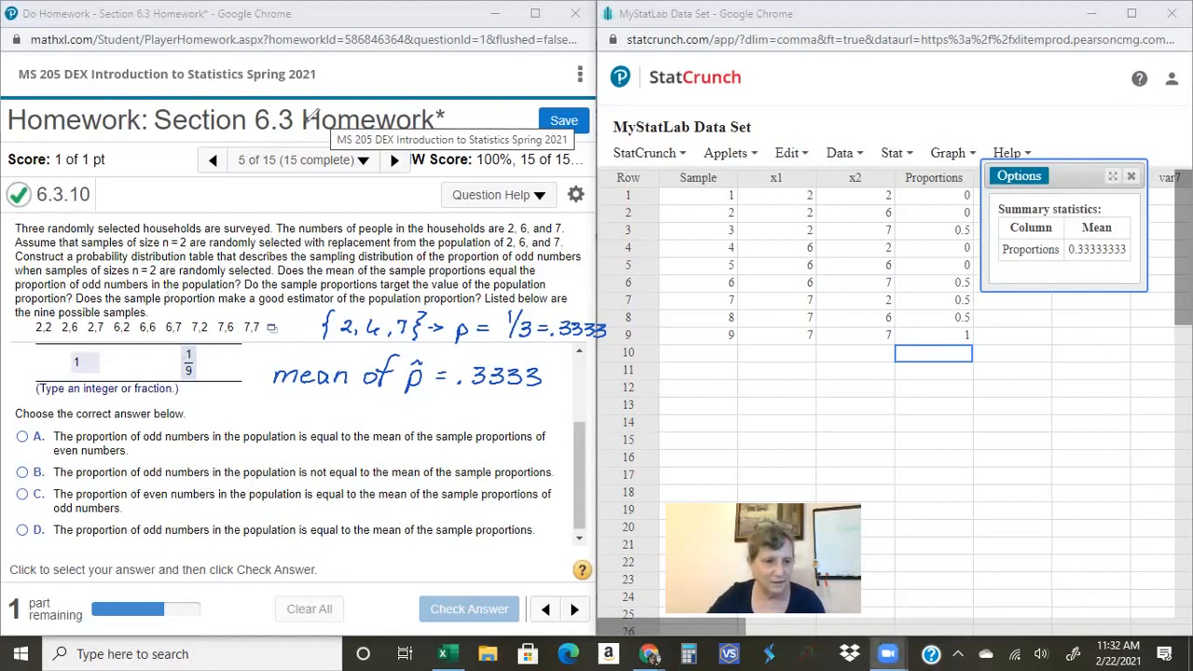
Answer that the population's proportion of odd numbers equals the mean of the sample proportions (option D), and check it.
{"action": "left_click", "coordinate": [22, 530]}
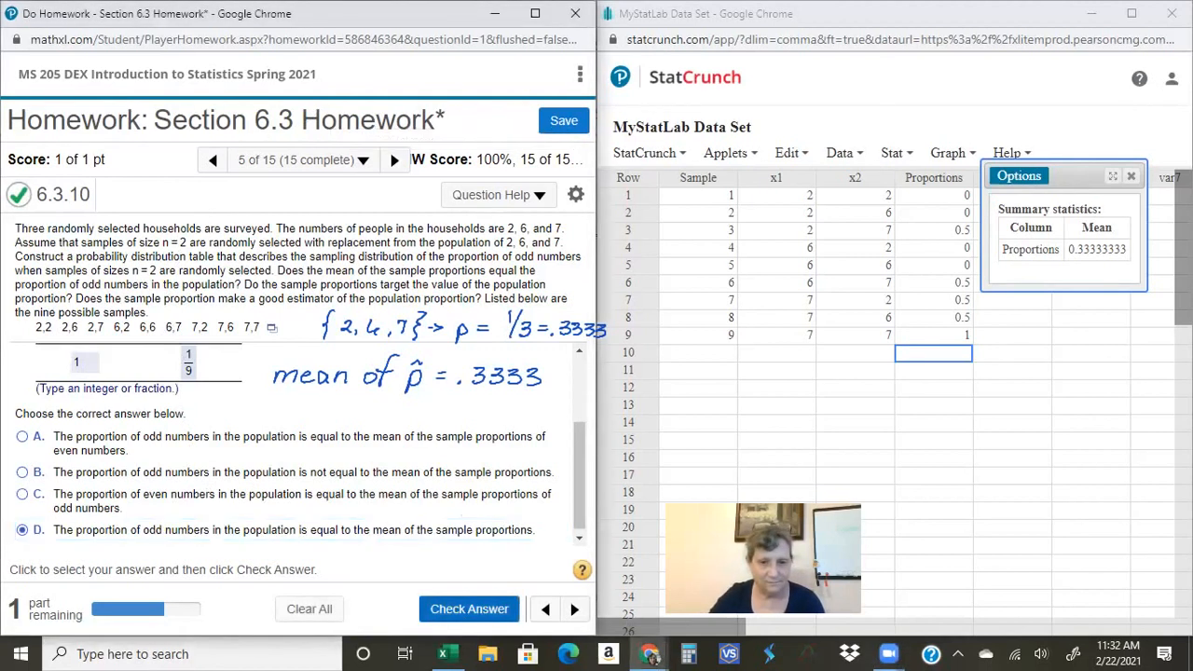
{"action": "left_click", "coordinate": [469, 609]}
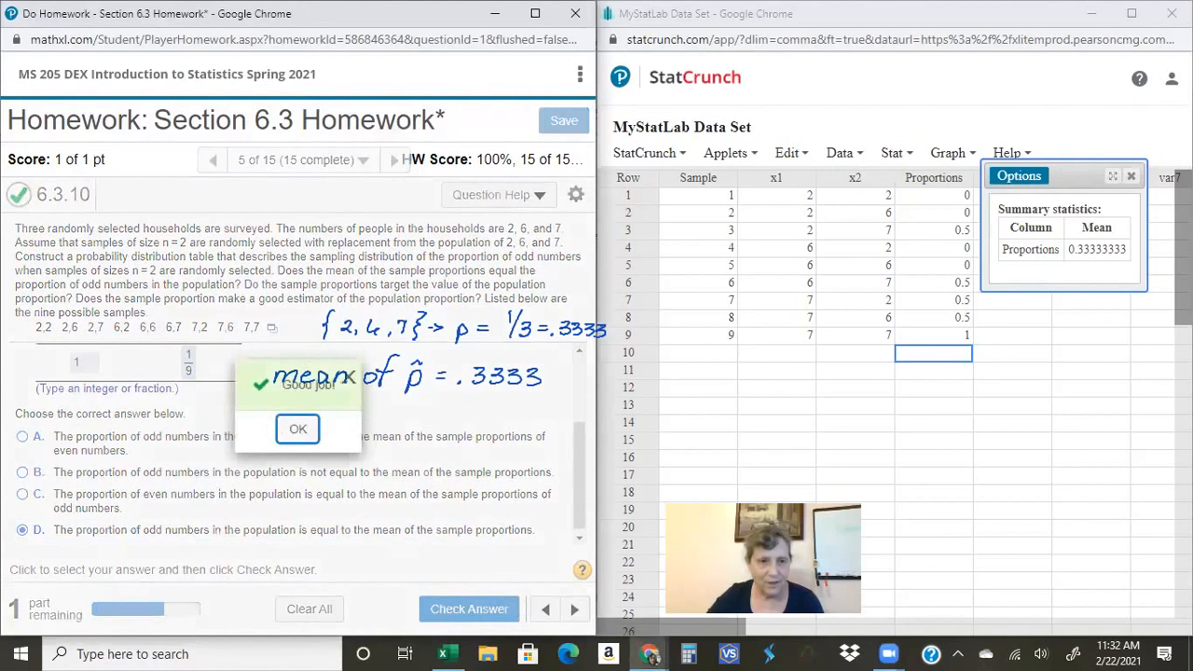
{"action": "left_click", "coordinate": [297, 430]}
In the final part, answer that sample proportions target the proportion of odd numbers and make good estimators (option D), and check it.
{"action": "left_click", "coordinate": [484, 608]}
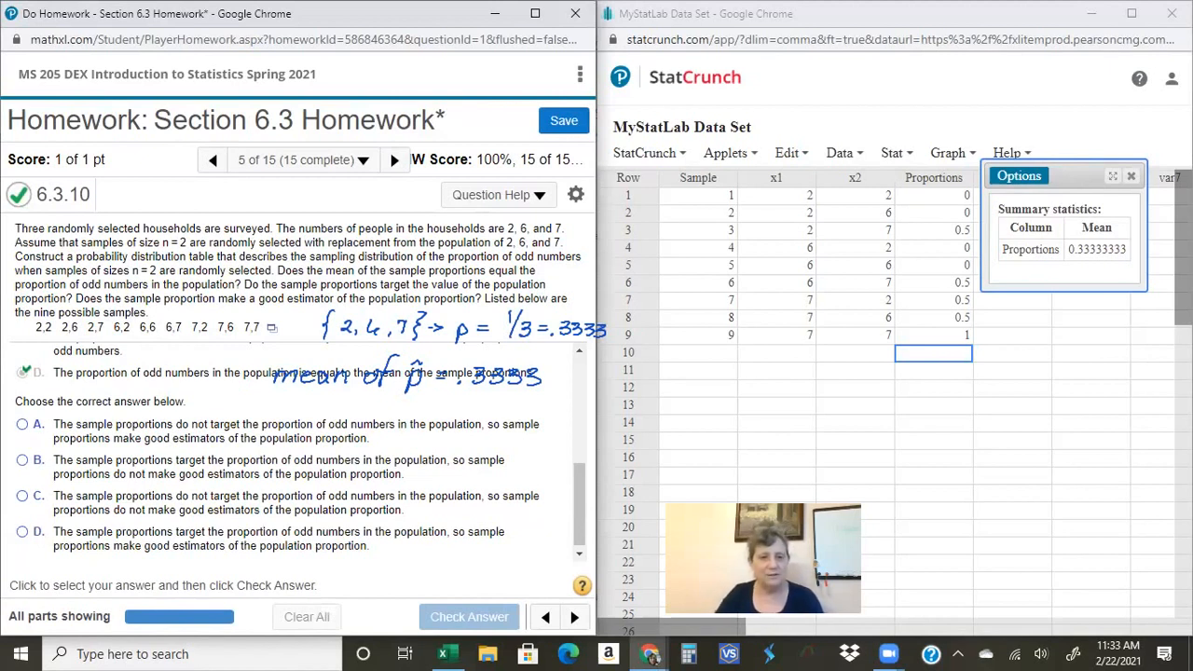
{"action": "left_click", "coordinate": [22, 532]}
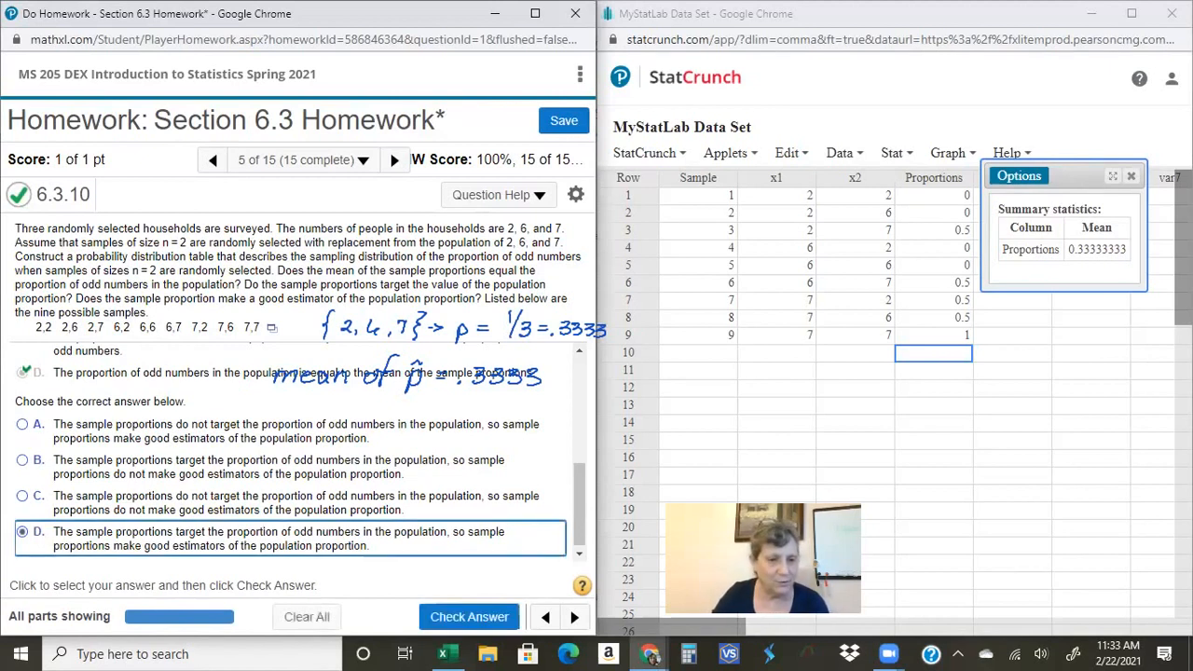
{"action": "left_click", "coordinate": [469, 616]}
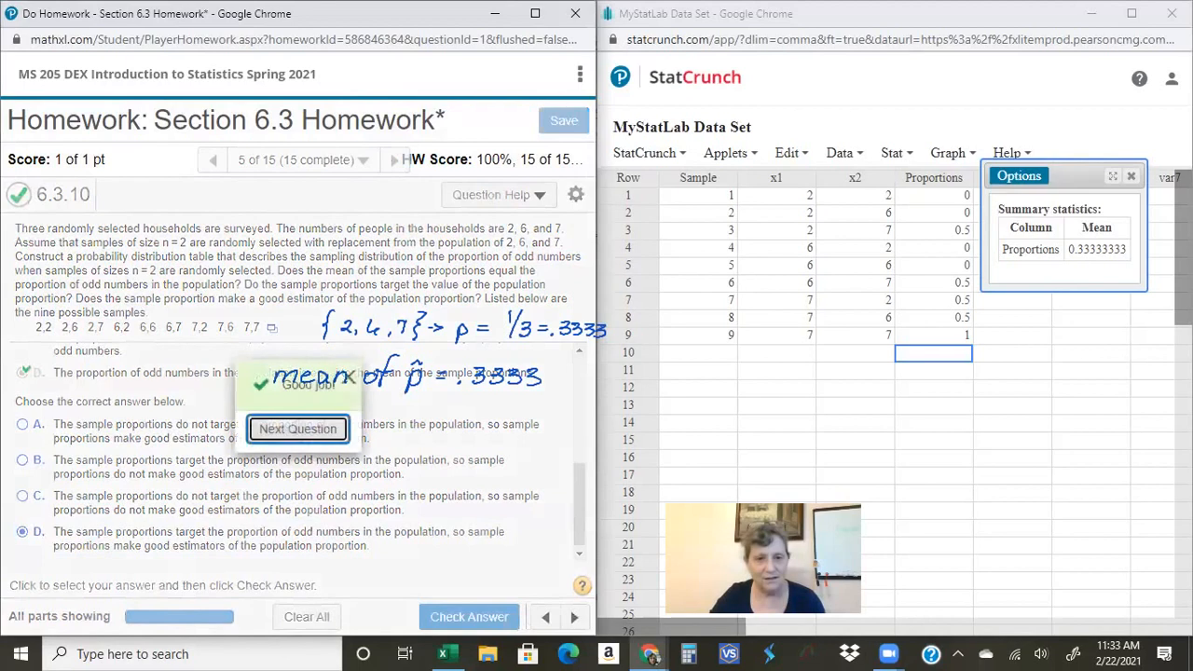